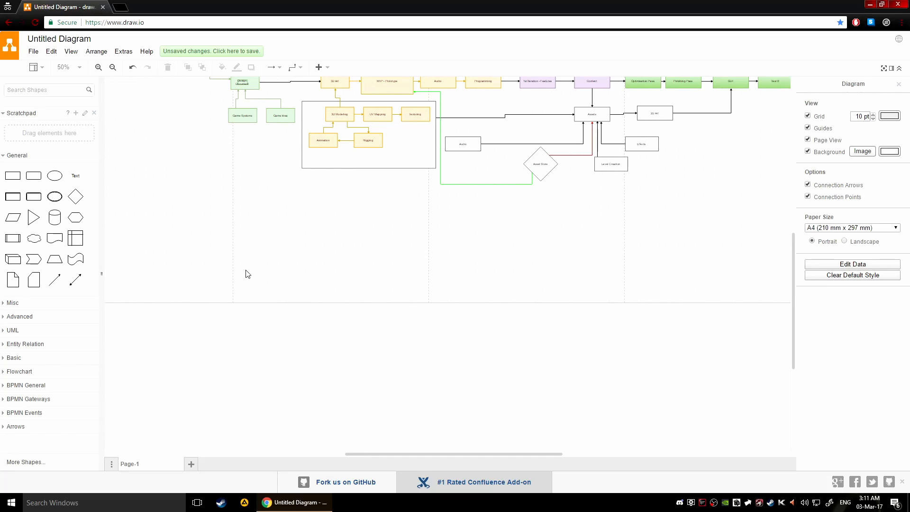
Add a double-outlined ellipse in the empty area below the existing flowchart and label it "Draw.io"
drag(268, 286, 273, 190)
scroll(343, 308, up, 2)
drag(62, 215, 207, 381)
drag(276, 388, 334, 323)
scroll(329, 351, up, 3)
scroll(350, 375, down, 3)
scroll(351, 379, up, 3)
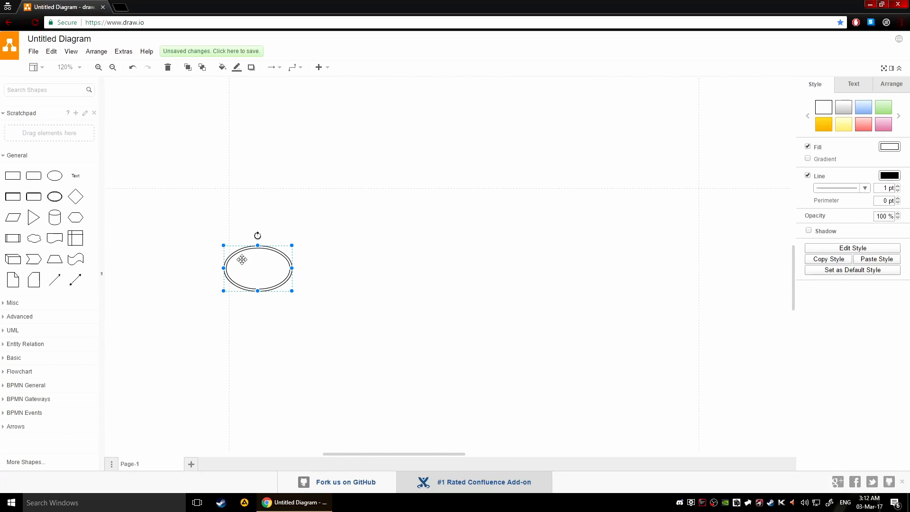
double_click(256, 269)
text(Draw.io)
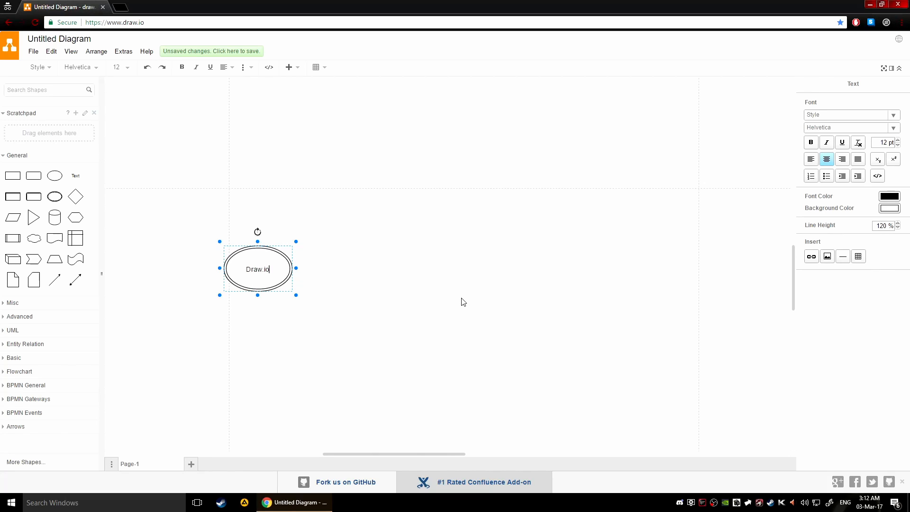
click(412, 291)
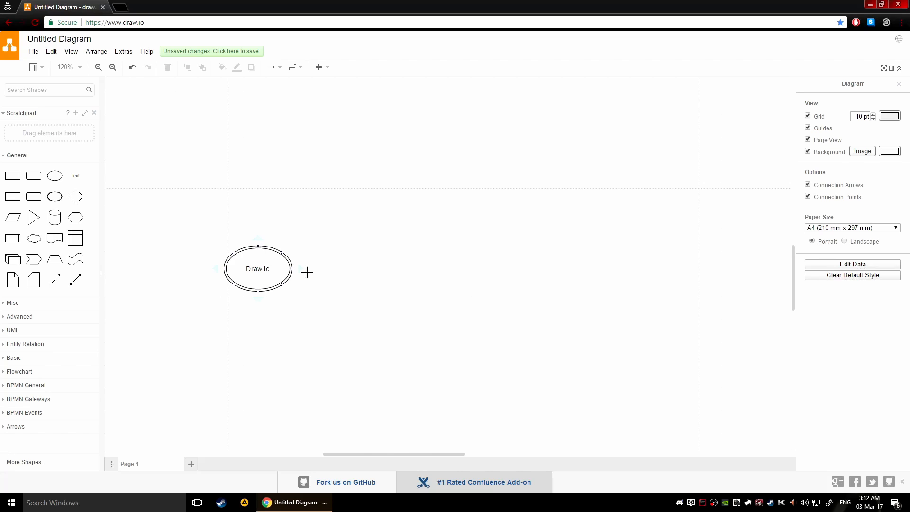
Add a connected copy of the ellipse to the right of Draw.io and label it "Maya LT"
scroll(390, 258, up, 1)
scroll(389, 258, up, 10)
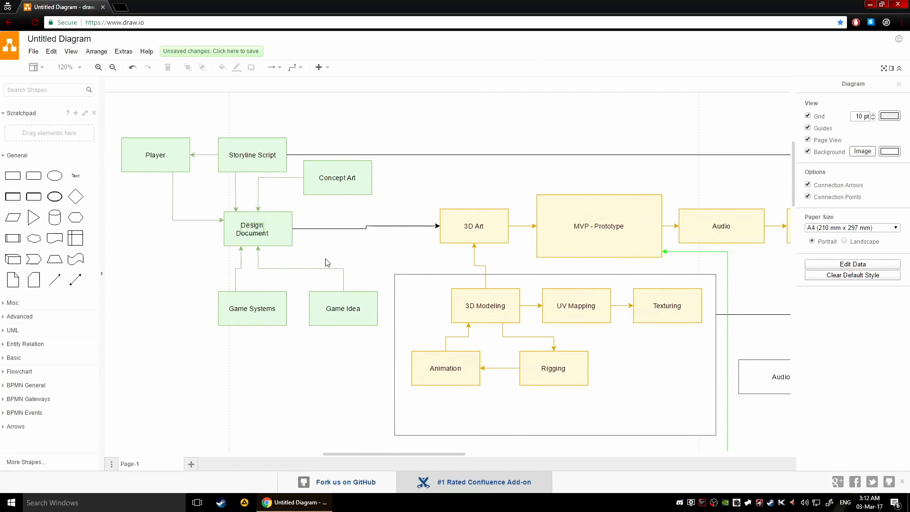
scroll(492, 237, down, 10)
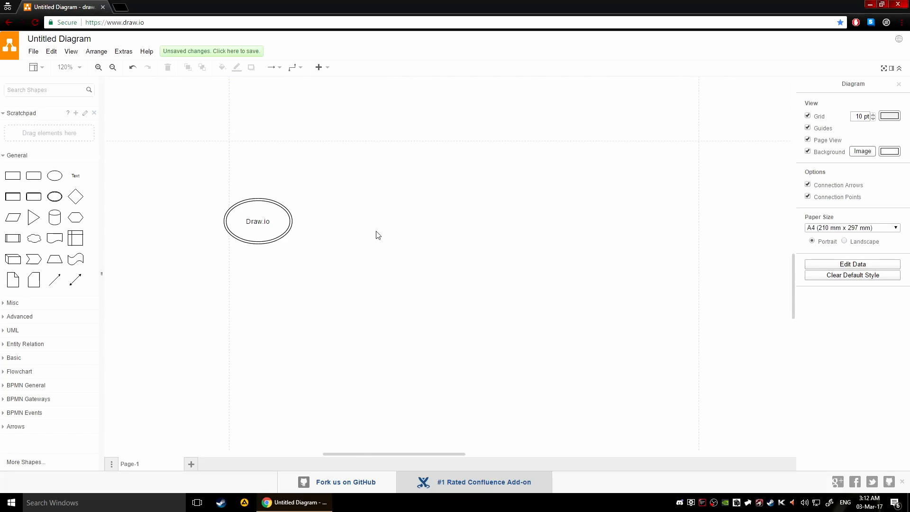
click(300, 222)
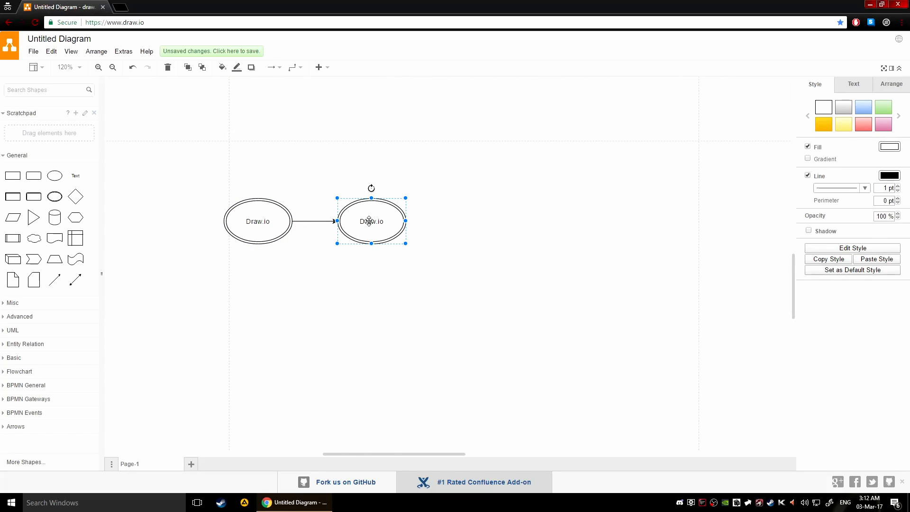
double_click(368, 221)
text(Maya LT)
click(422, 268)
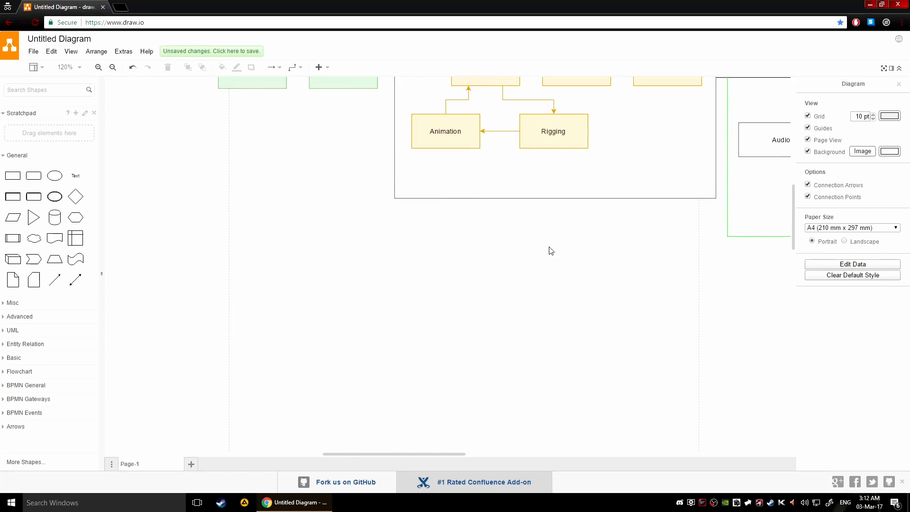
Add a connected ellipse to the right of Maya LT and label it "UE4"
scroll(548, 250, up, 5)
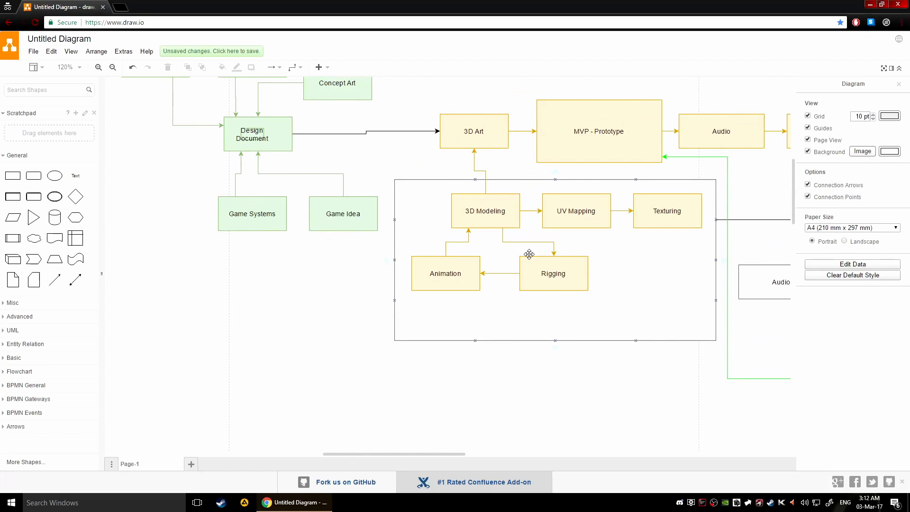
drag(663, 326, 501, 325)
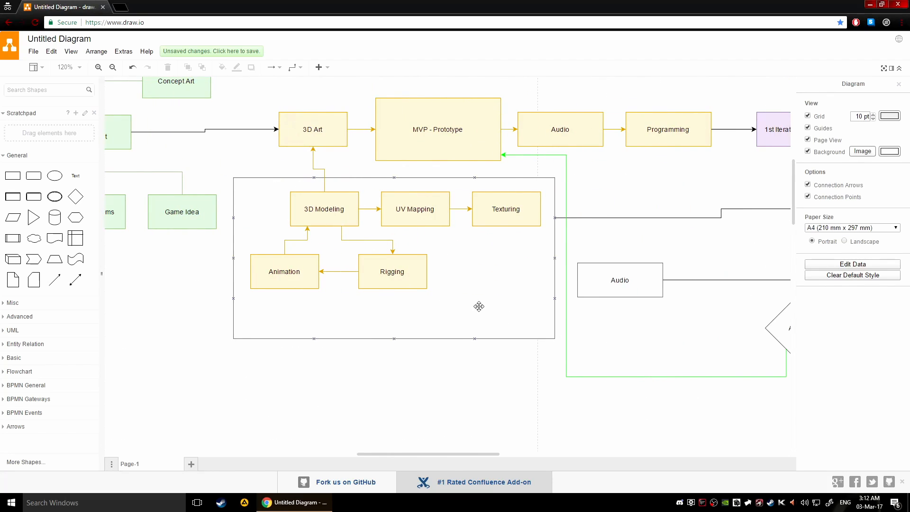
drag(408, 450, 487, 197)
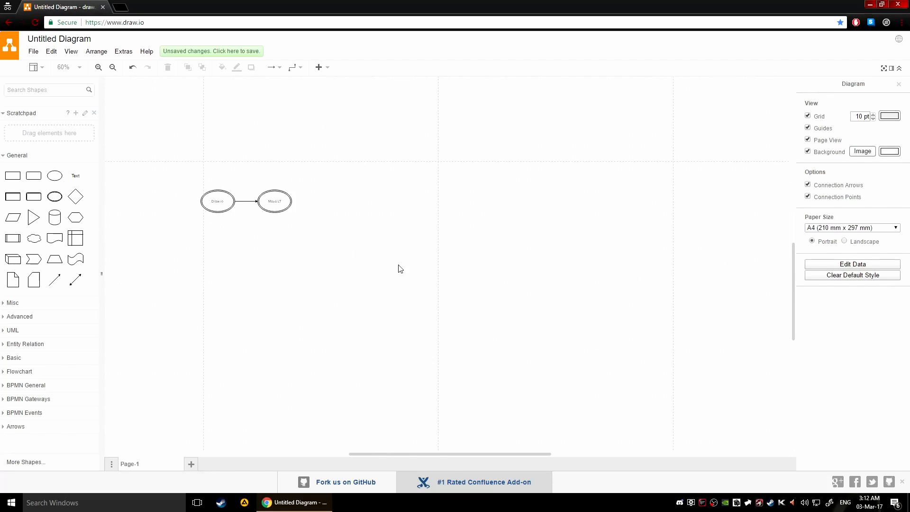
scroll(241, 215, up, 4)
scroll(317, 324, down, 3)
scroll(287, 263, up, 9)
scroll(368, 200, down, 3)
scroll(369, 193, down, 4)
click(388, 214)
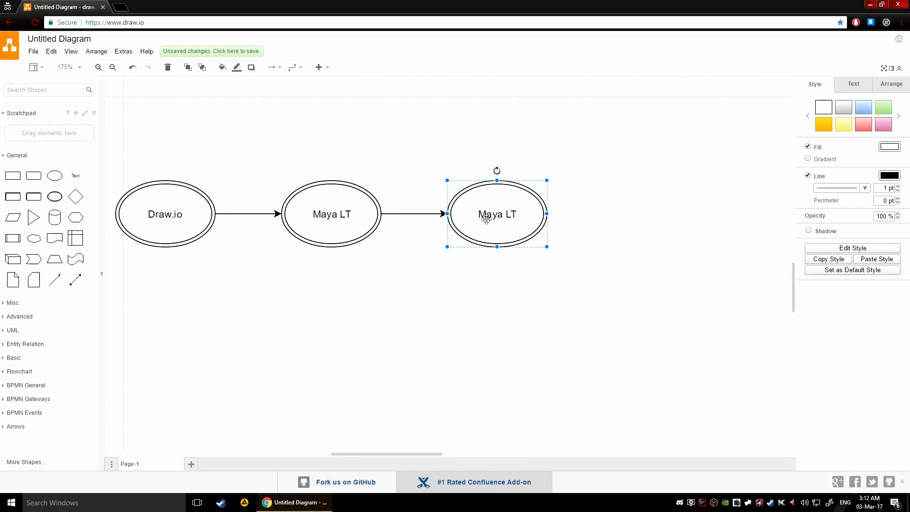
double_click(509, 217)
text(UE4)
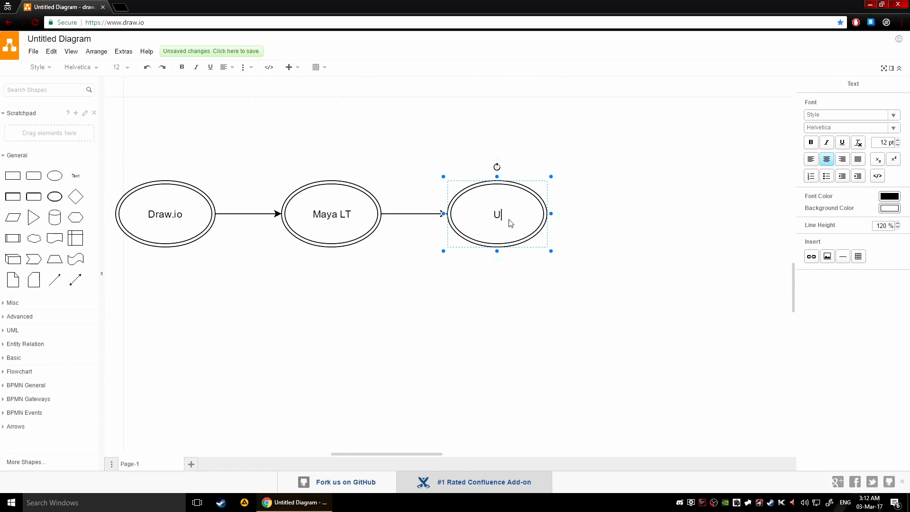
click(705, 260)
Add a connected ellipse to the right of UE4 and label it "Purchased"
scroll(700, 254, up, 11)
scroll(698, 251, down, 6)
drag(692, 242, 469, 231)
drag(550, 218, 446, 296)
scroll(462, 233, up, 2)
scroll(433, 274, down, 8)
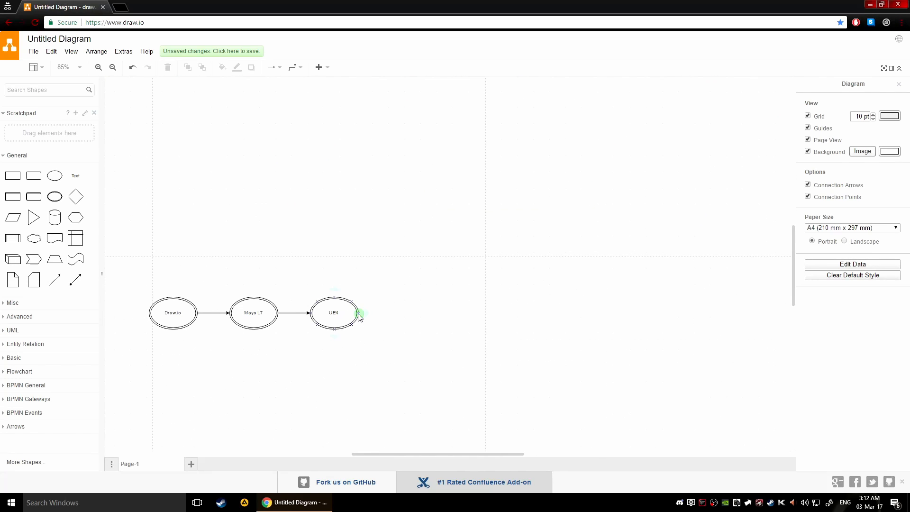
click(366, 313)
double_click(416, 316)
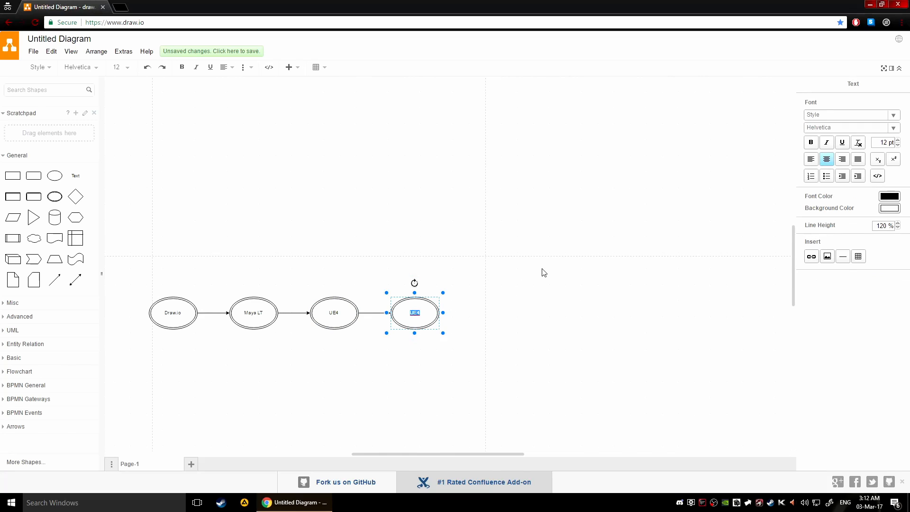
click(542, 292)
Review the existing flowchart above, from the design document and 3D art stages through audio, programming, content and assets
scroll(538, 293, up, 5)
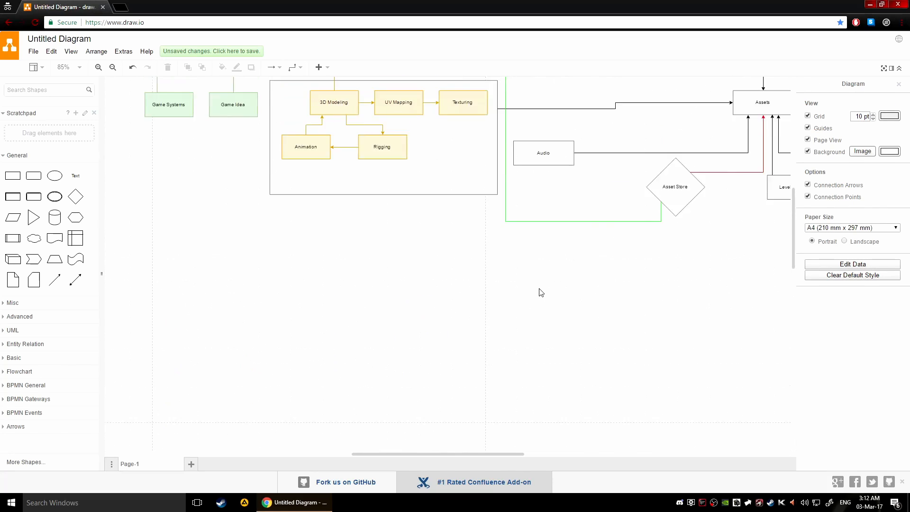
scroll(534, 305, down, 3)
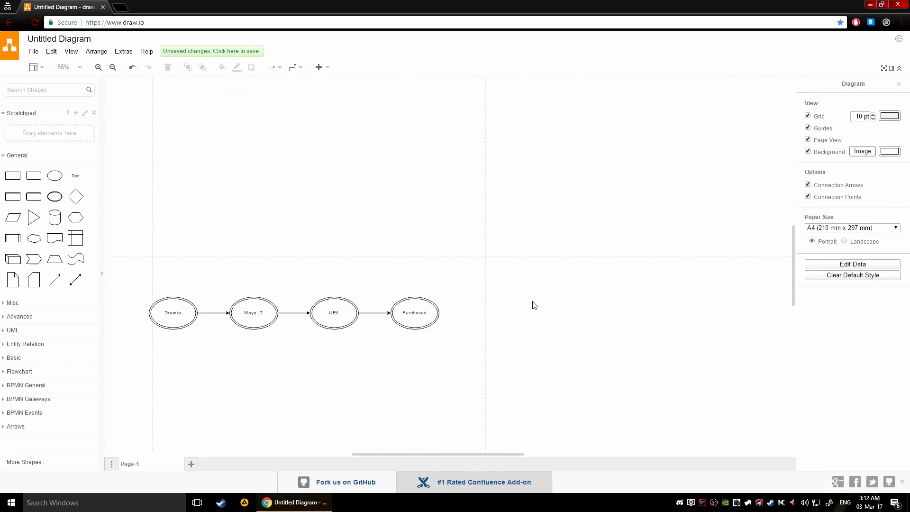
scroll(534, 304, up, 10)
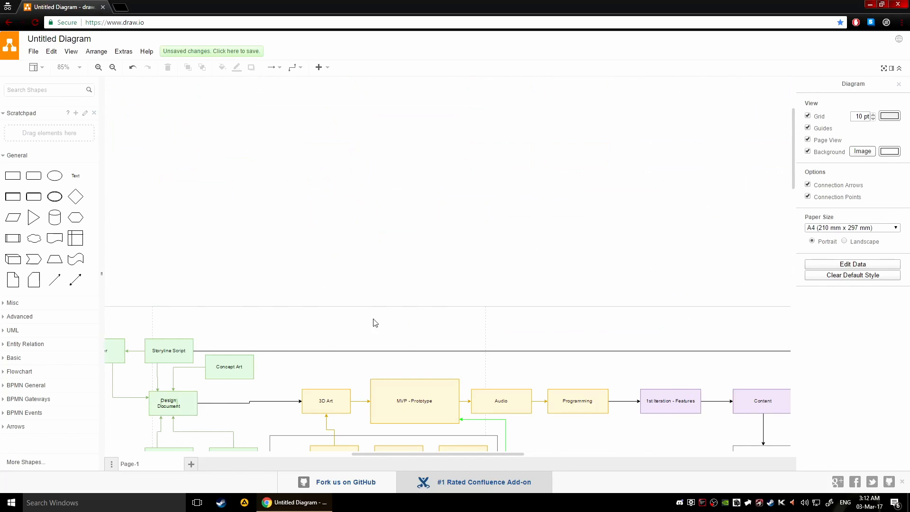
scroll(392, 341, down, 2)
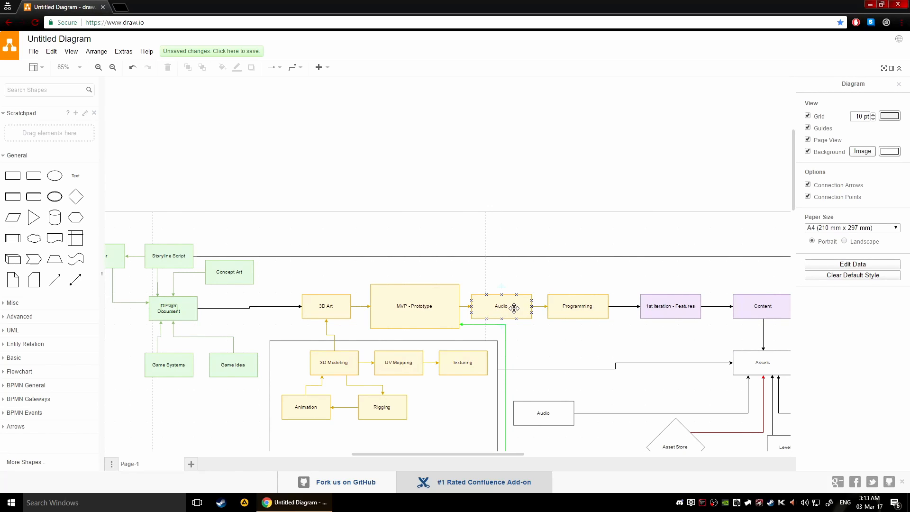
scroll(515, 308, down, 6)
scroll(563, 300, up, 1)
scroll(521, 332, right, 2)
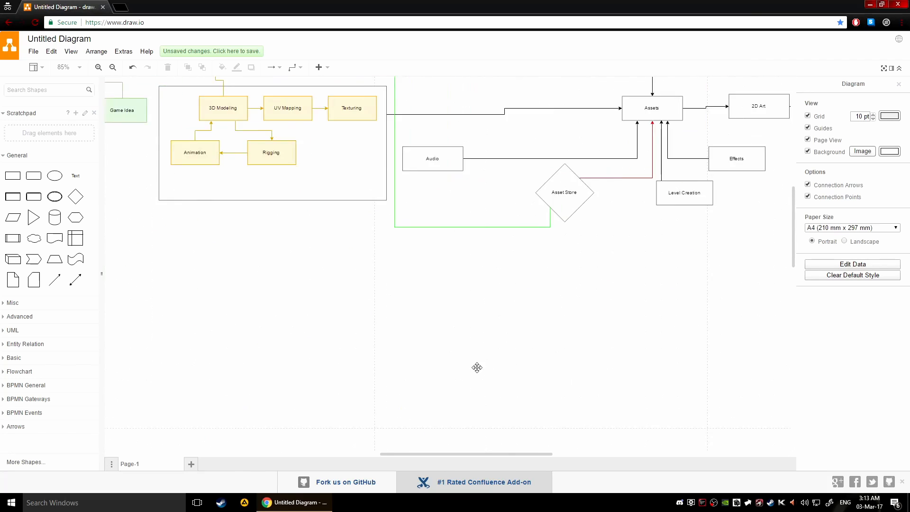
scroll(483, 362, up, 1)
scroll(483, 361, right, 1)
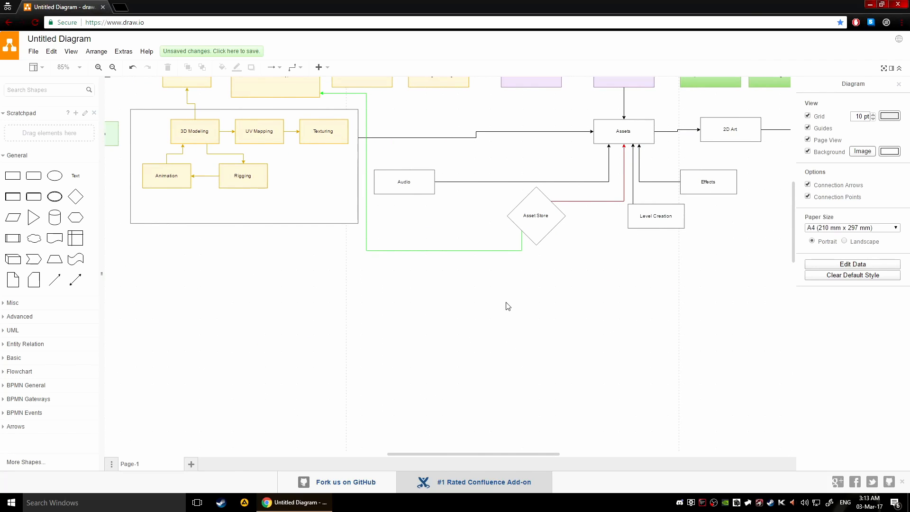
drag(506, 306, 496, 423)
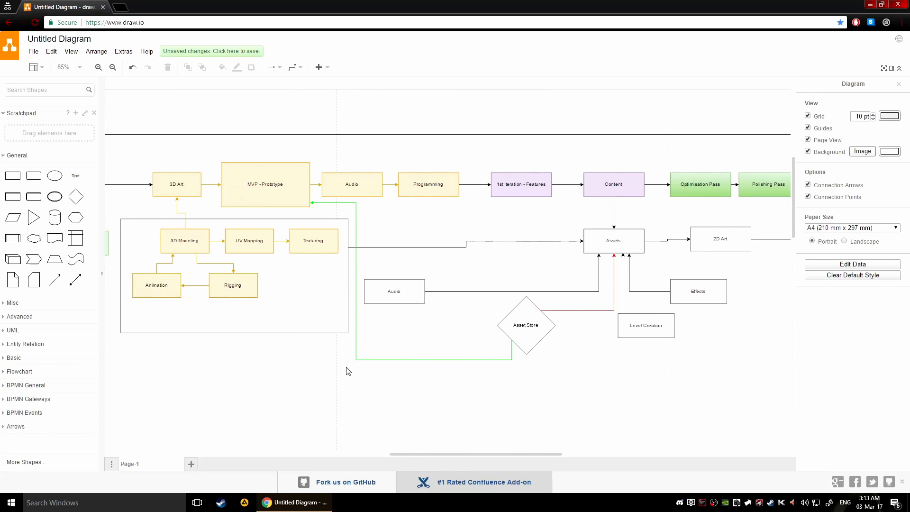
scroll(430, 349, down, 6)
scroll(473, 274, left, 3)
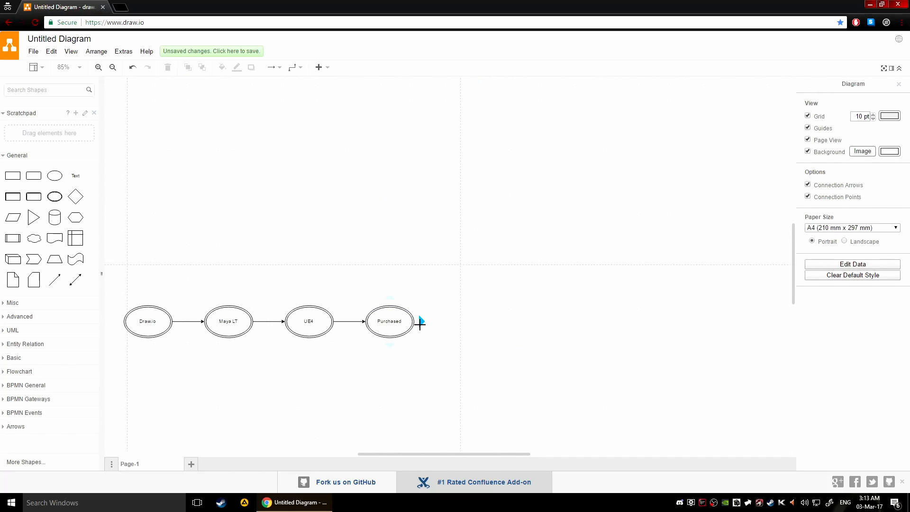
Add a connected ellipse to the right of Purchased and label it "Blueprint"
click(420, 321)
double_click(469, 323)
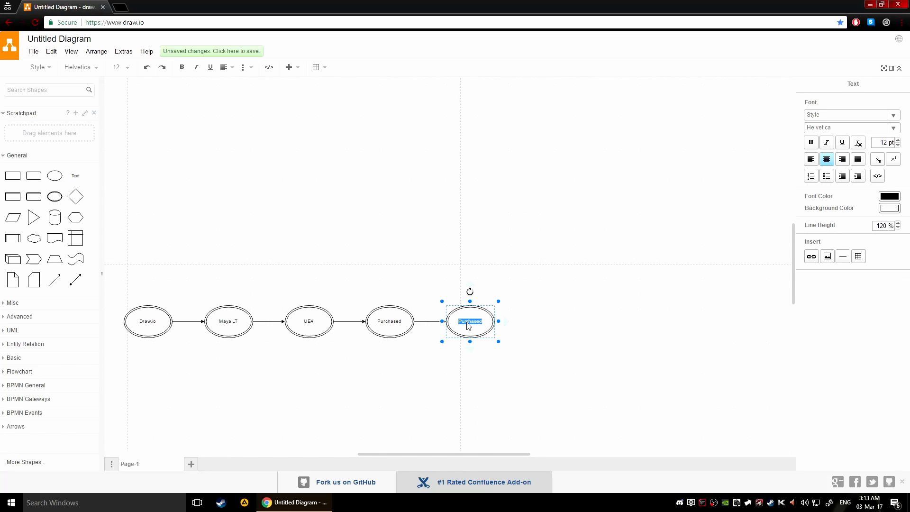
text(Blueprint)
click(618, 304)
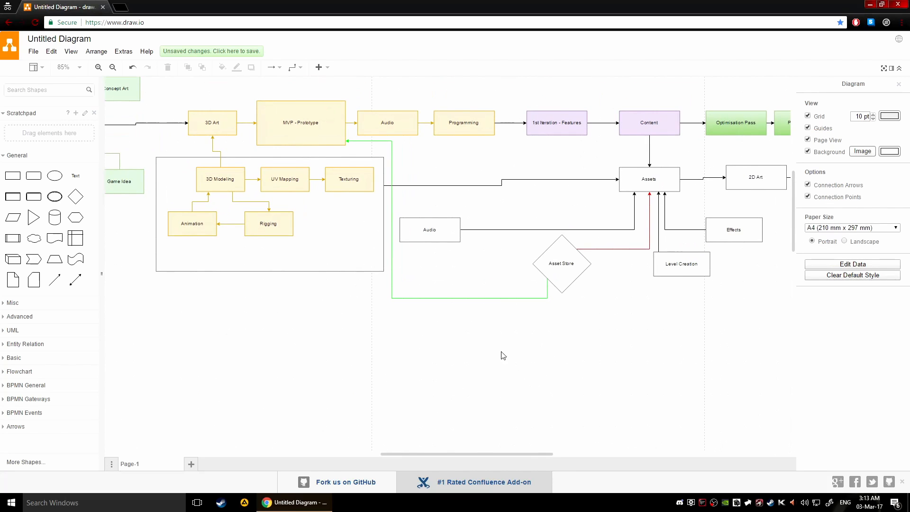
scroll(503, 356, down, 5)
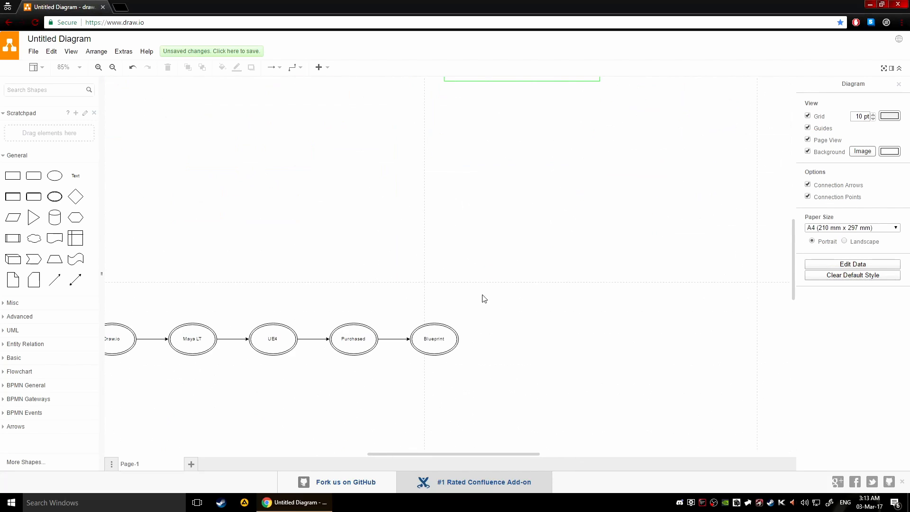
scroll(573, 319, up, 5)
scroll(498, 305, up, 3)
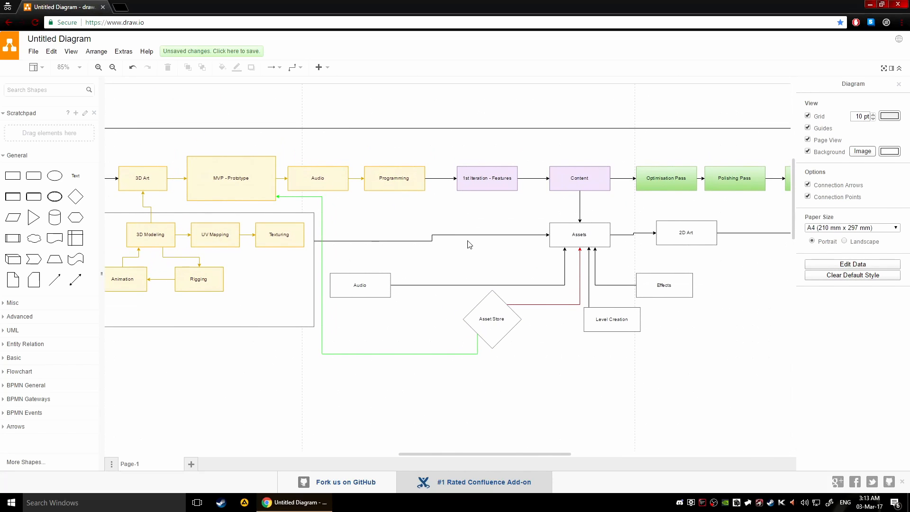
scroll(436, 306, down, 5)
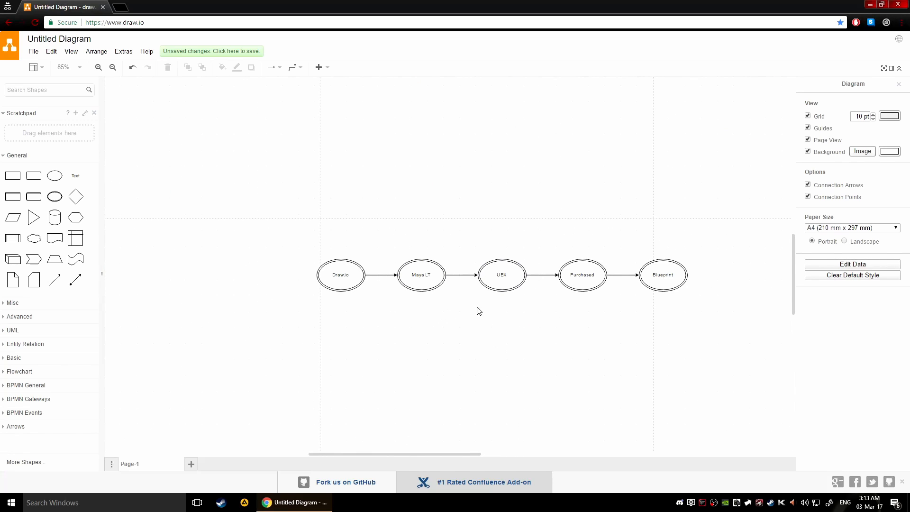
drag(480, 233, 735, 327)
drag(656, 265, 701, 264)
key(ctrl+z)
Move the UE4, Purchased and Blueprint ellipses together to the right and delete the connector between Maya LT and UE4
drag(454, 225, 705, 331)
drag(630, 276, 735, 280)
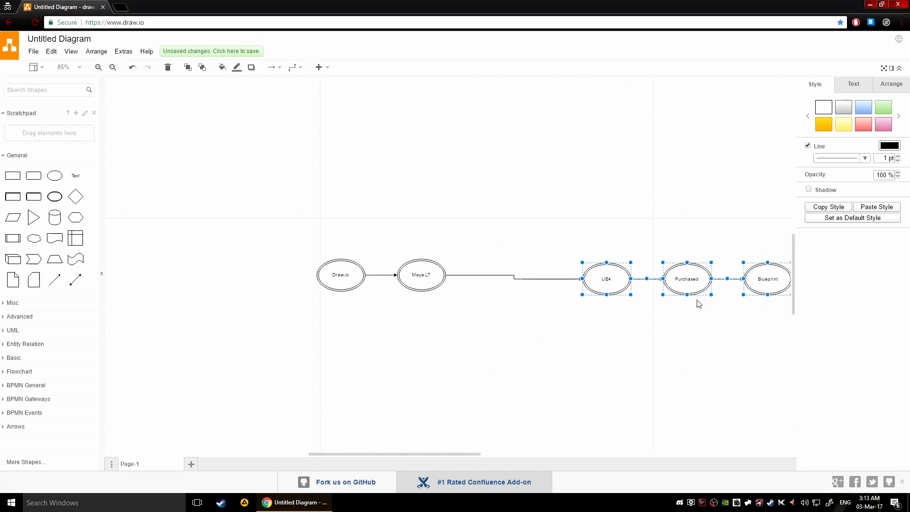
click(516, 279)
key(Delete)
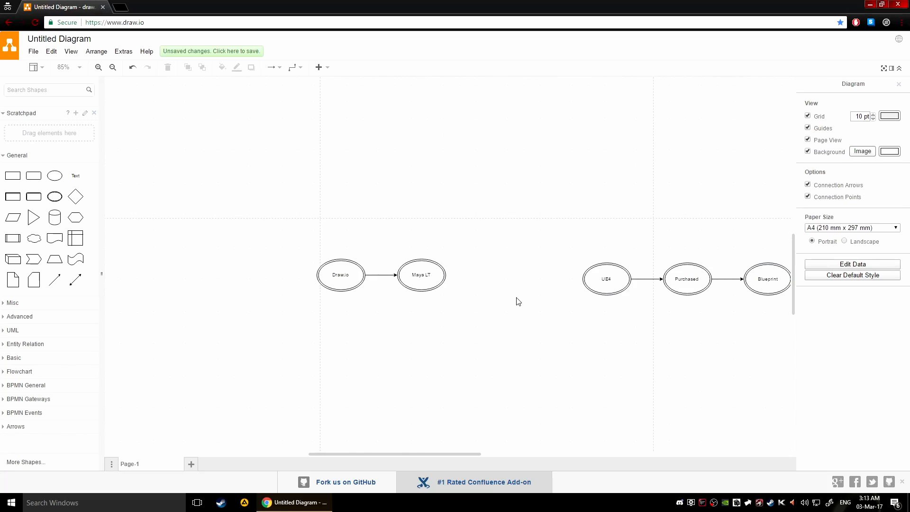
Add a connected ellipse after Maya LT, label it "Substance", and shift it slightly to the right
scroll(519, 301, up, 2)
click(421, 264)
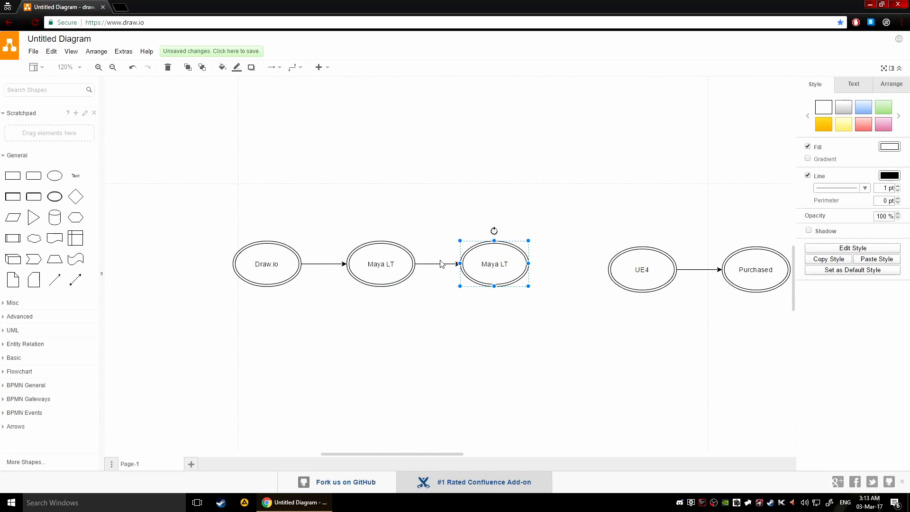
double_click(507, 262)
text(Substance)
drag(477, 251, 508, 263)
click(571, 340)
Move the UE4, Purchased and Blueprint group farther right, level with the Substance ellipse
drag(645, 320, 502, 210)
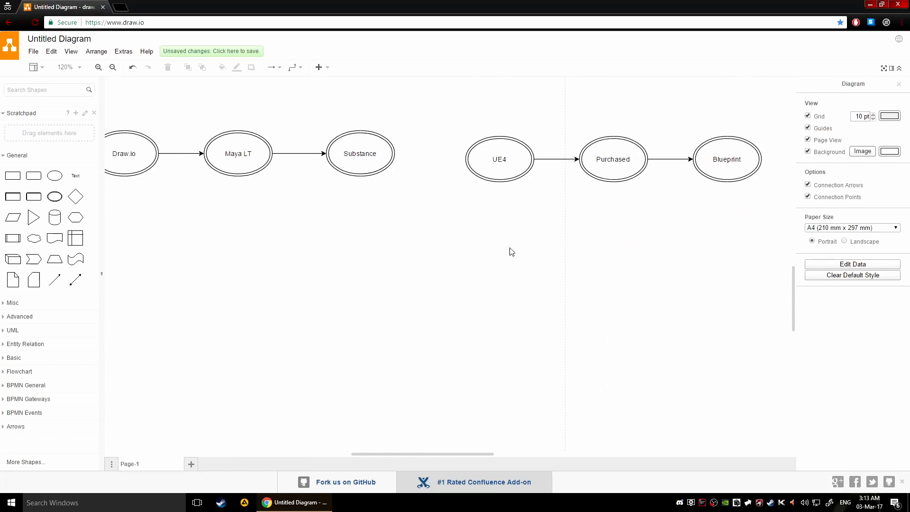
drag(478, 107, 743, 221)
key(ctrl+minus)
mouse_move(538, 230)
mouse_down()
mouse_move(670, 229)
mouse_move(672, 221)
mouse_up()
drag(343, 295, 574, 288)
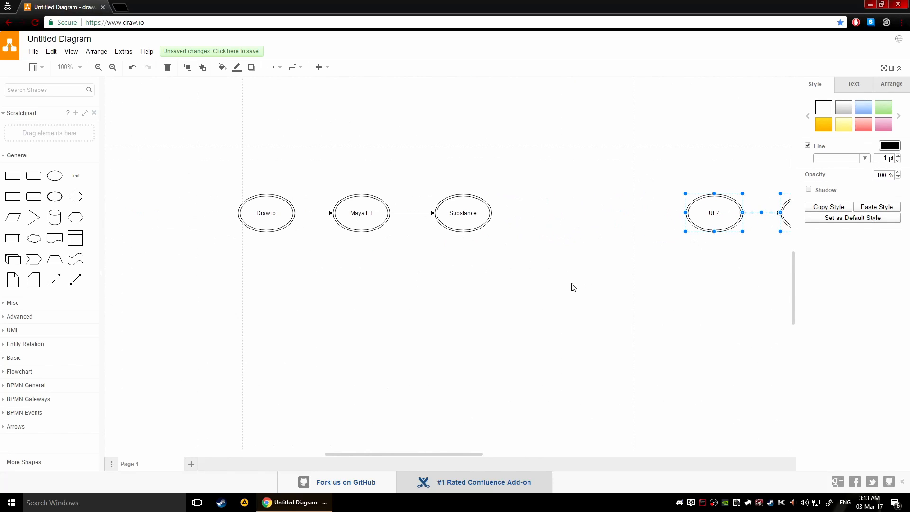
click(568, 285)
Add a connected ellipse below Substance and label it "Photoshop"
scroll(534, 280, up, 2)
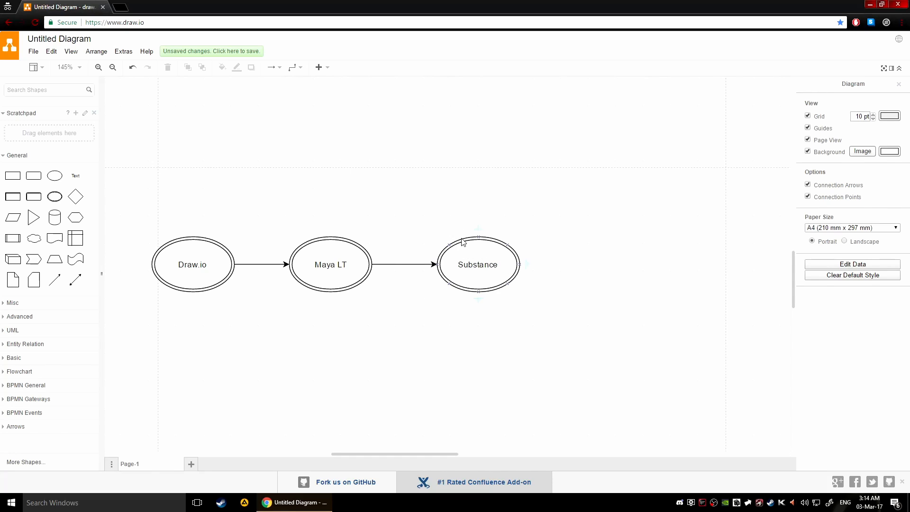
scroll(512, 247, down, 2)
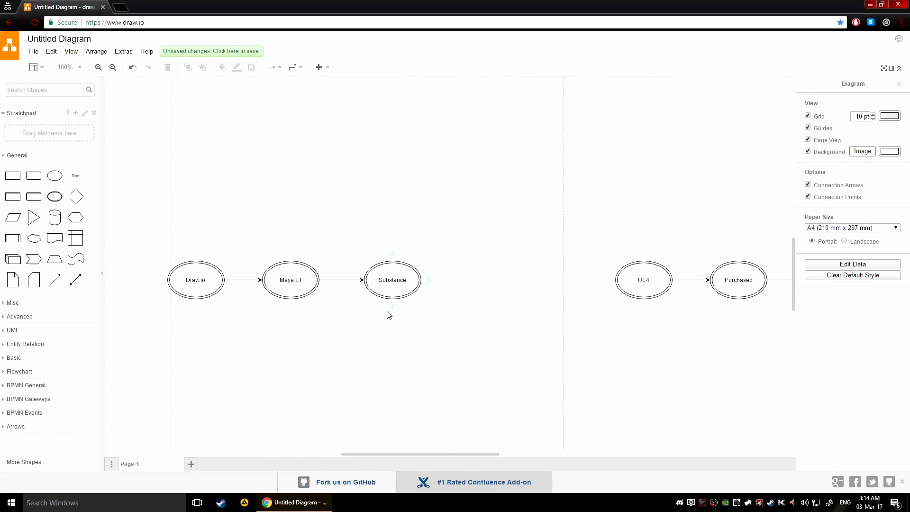
click(392, 309)
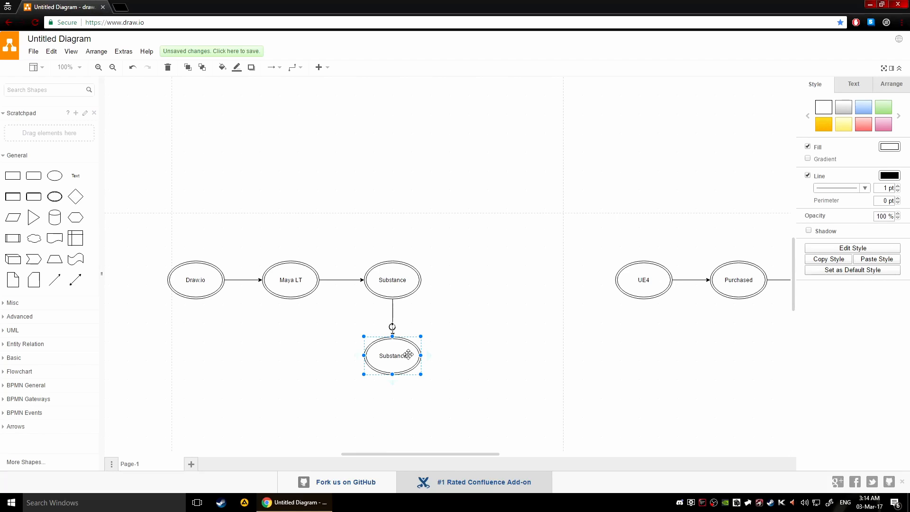
double_click(398, 355)
text(Photoshop)
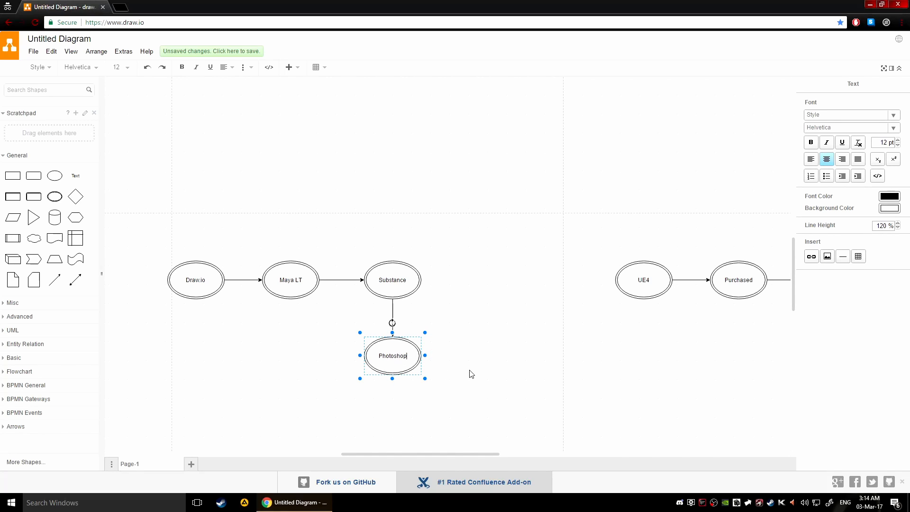
click(470, 374)
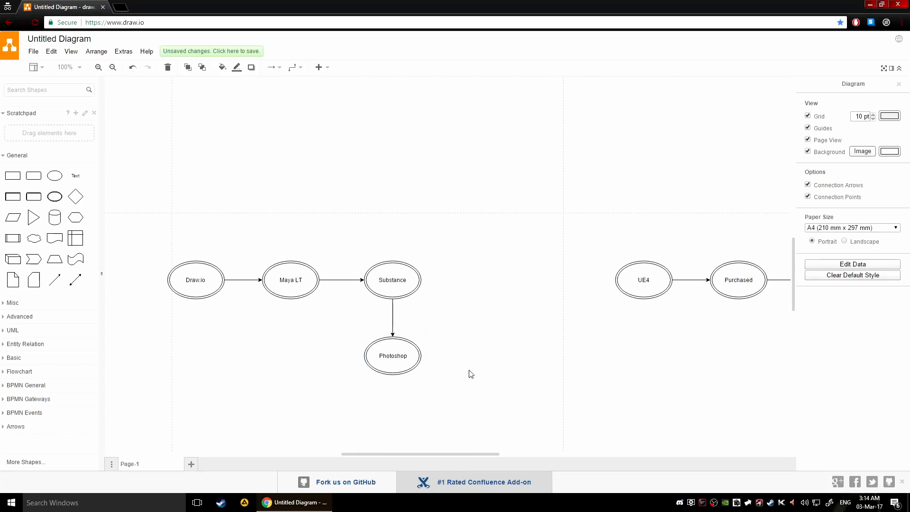
Delete the arrow from Substance to Photoshop and draw one from the top of Photoshop up to Substance instead
click(393, 318)
key(Delete)
drag(393, 337, 392, 299)
click(413, 313)
click(428, 280)
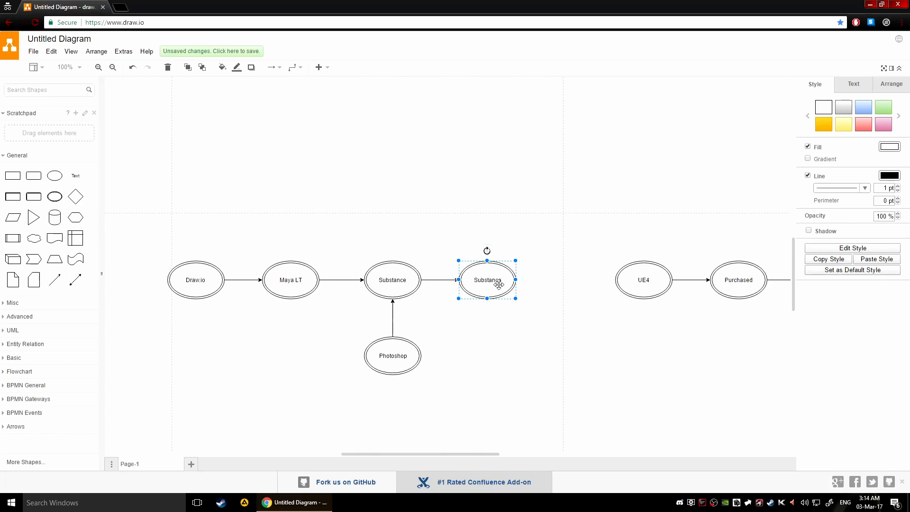
key(Delete)
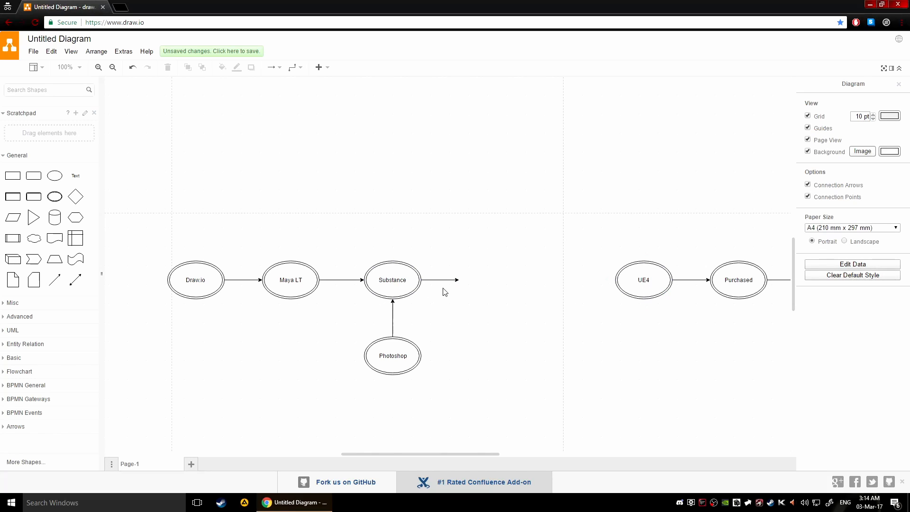
click(457, 280)
key(Delete)
Connect Substance to UE4 with a straight arrow and link the top of Substance back to the top of Maya LT
drag(416, 279, 615, 282)
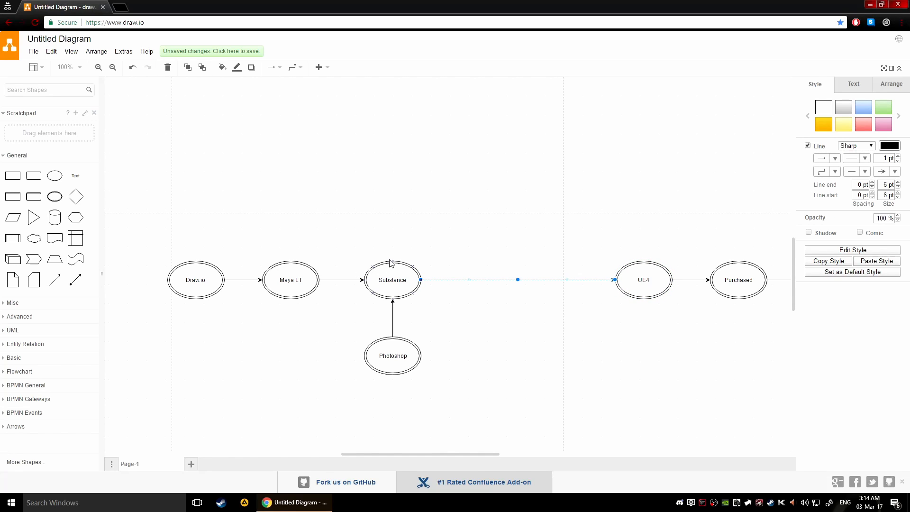
drag(393, 263, 291, 260)
click(261, 354)
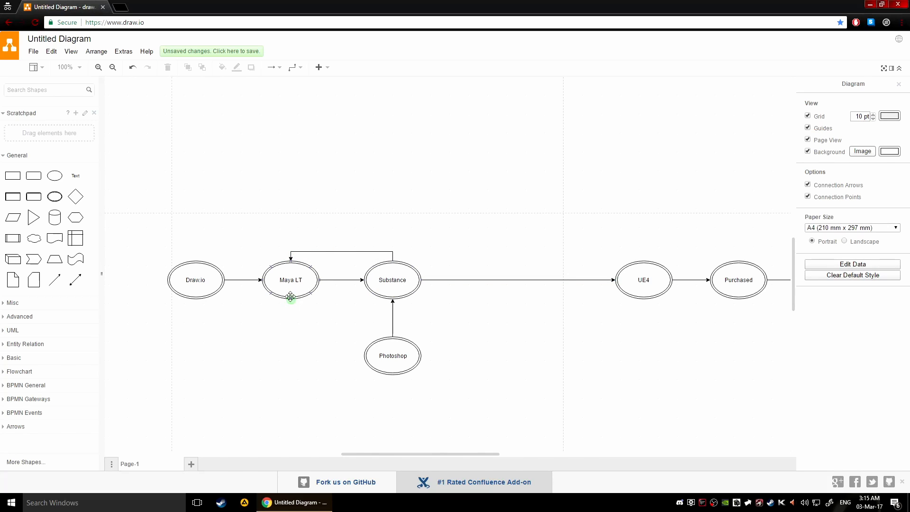
Connect the underside of Maya LT to the underside of UE4 with an arrow
drag(291, 298, 643, 299)
click(630, 341)
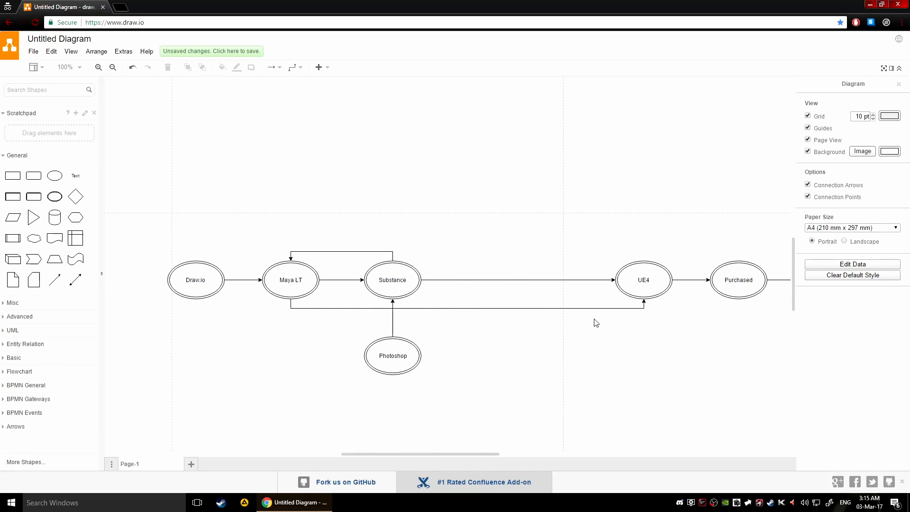
Place a duplicate of the Substance ellipse above the Substance-to-UE4 arrow, and connect Photoshop to the lower edge of UE4
drag(594, 319, 447, 336)
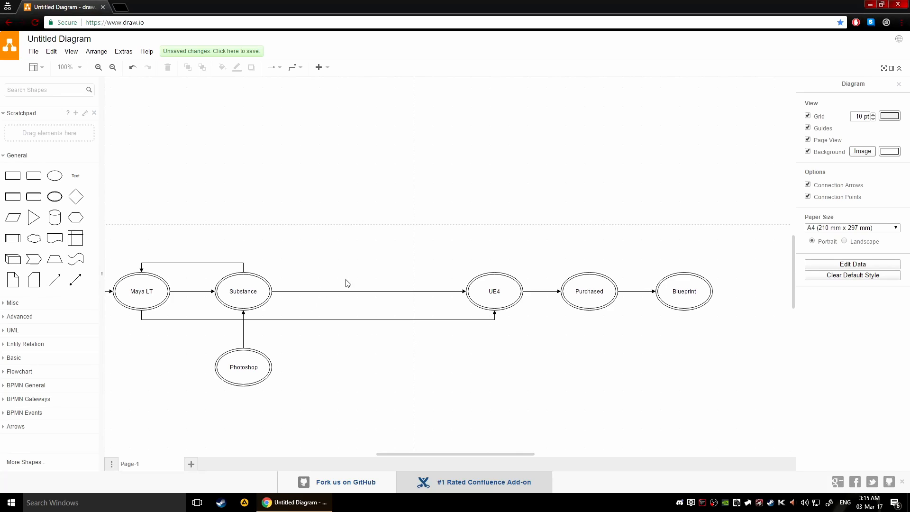
drag(330, 321, 369, 328)
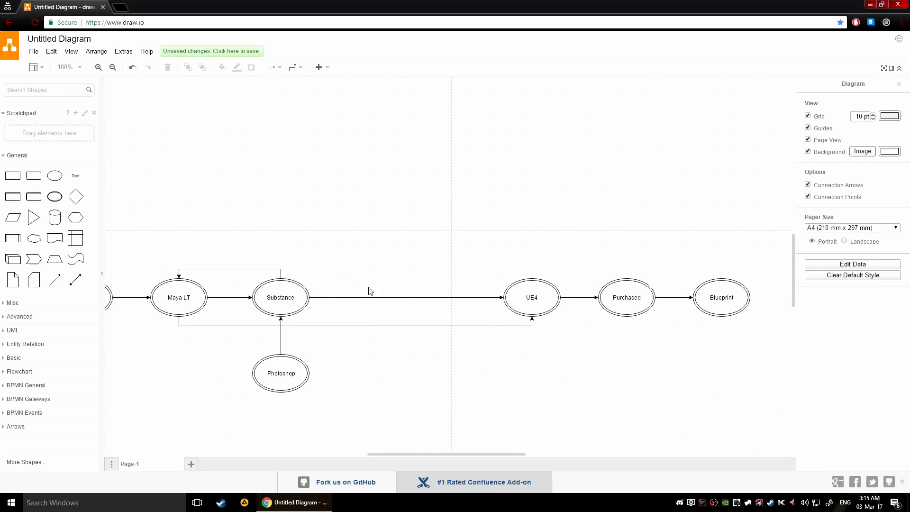
click(285, 290)
key(ctrl+d)
drag(286, 307, 382, 248)
click(317, 375)
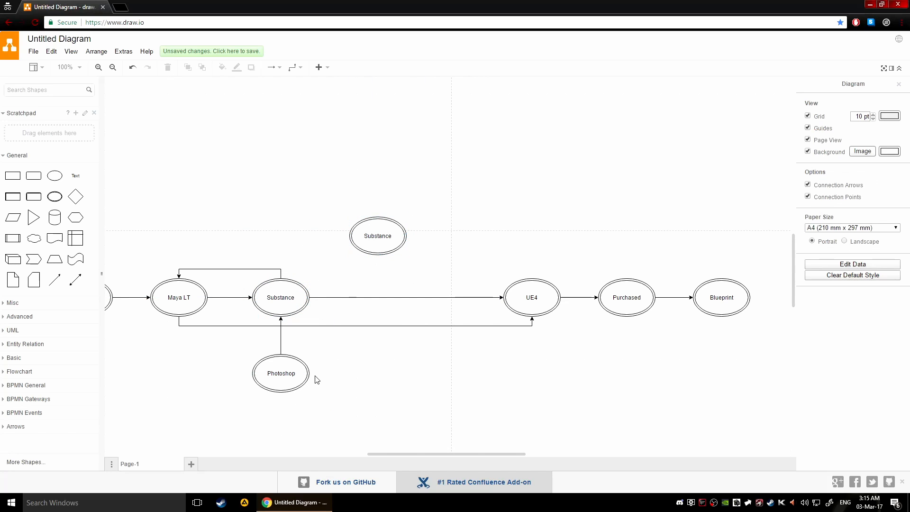
drag(310, 375, 552, 312)
Relabel the duplicated Substance ellipse "Illustrator" and shift it slightly to the left
double_click(378, 236)
text(Il)
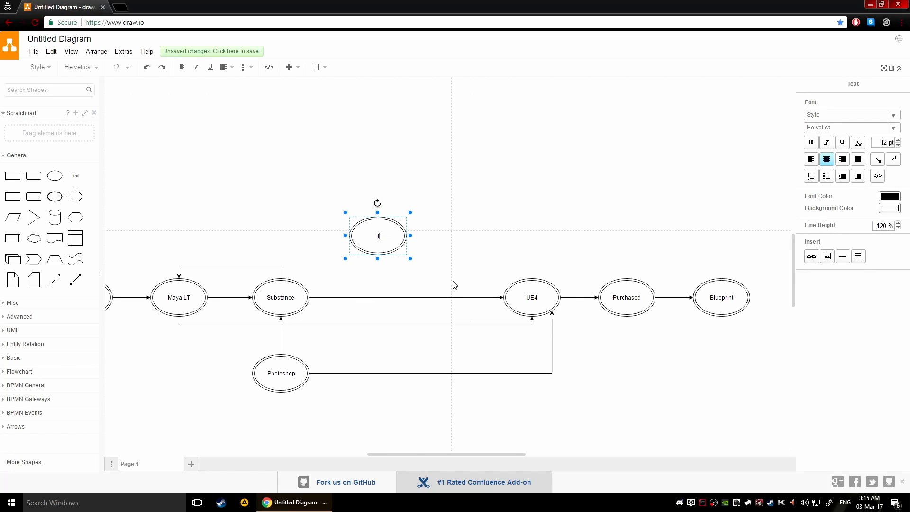
text(lustrator)
click(452, 284)
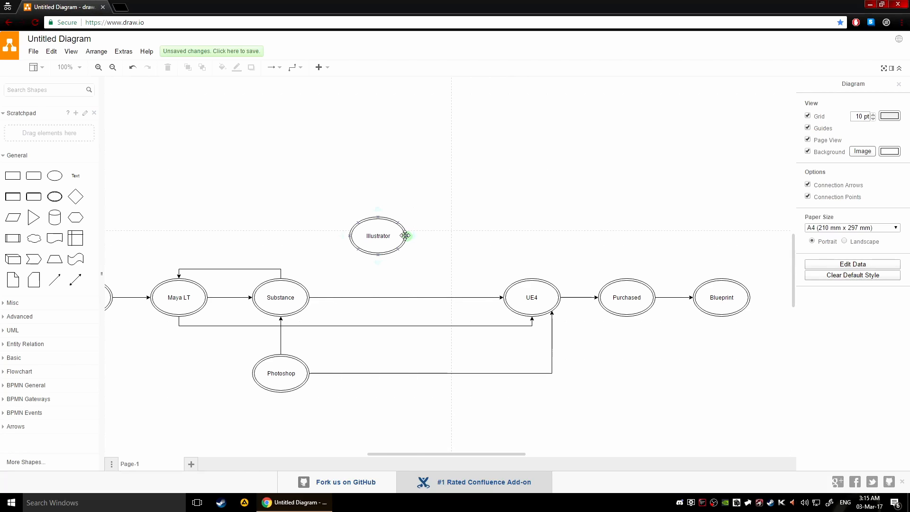
drag(372, 235, 353, 230)
click(392, 270)
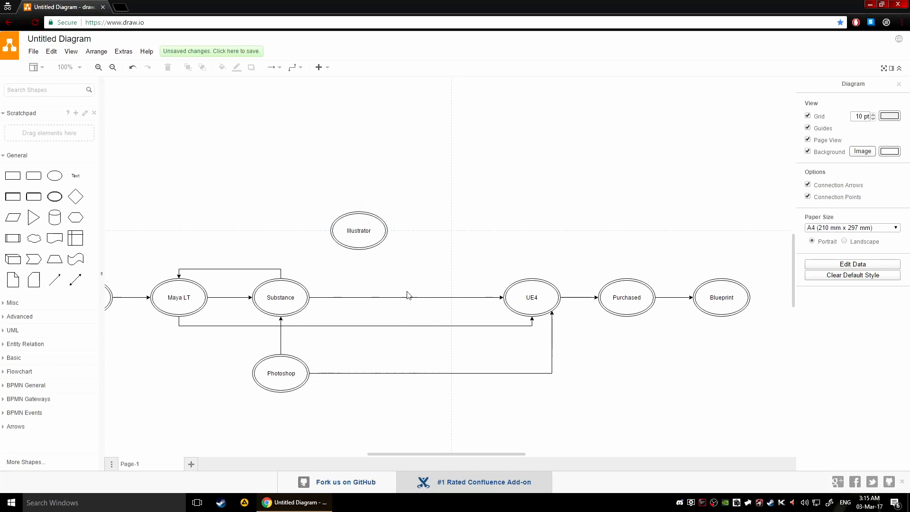
scroll(350, 230, up, 10)
scroll(471, 246, up, 15)
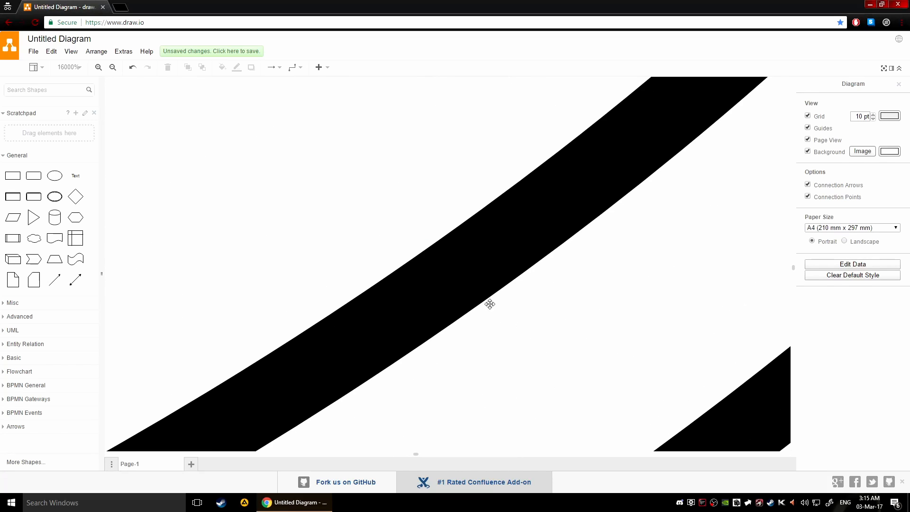
scroll(513, 306, down, 10)
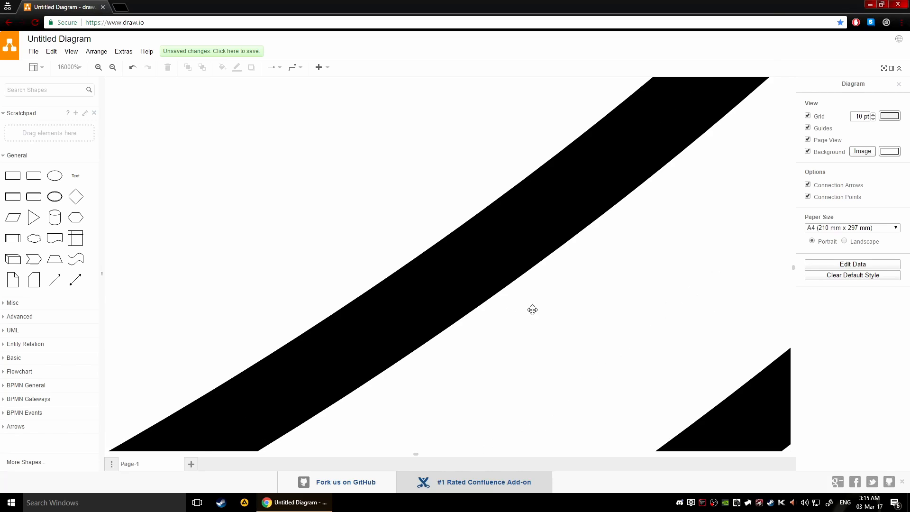
scroll(512, 323, down, 5)
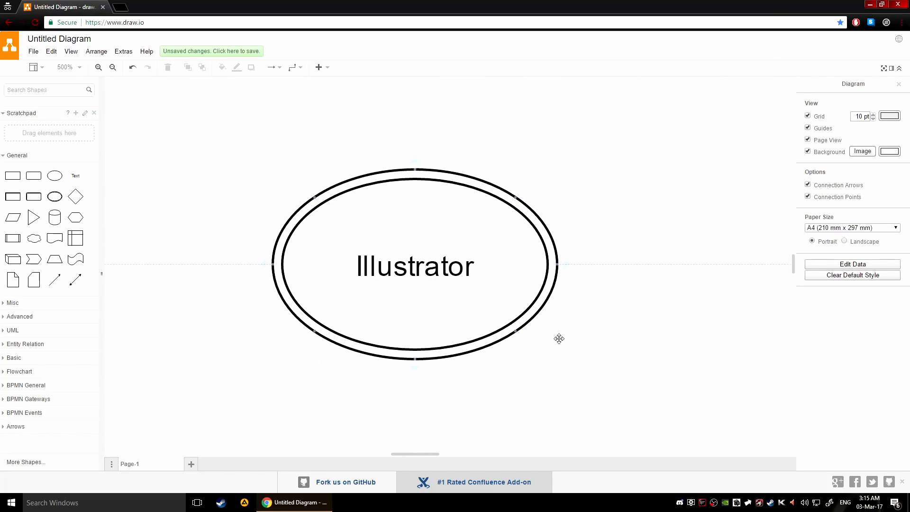
scroll(535, 334, up, 12)
drag(671, 350, 496, 305)
scroll(650, 332, down, 9)
scroll(523, 307, down, 6)
scroll(523, 307, down, 4)
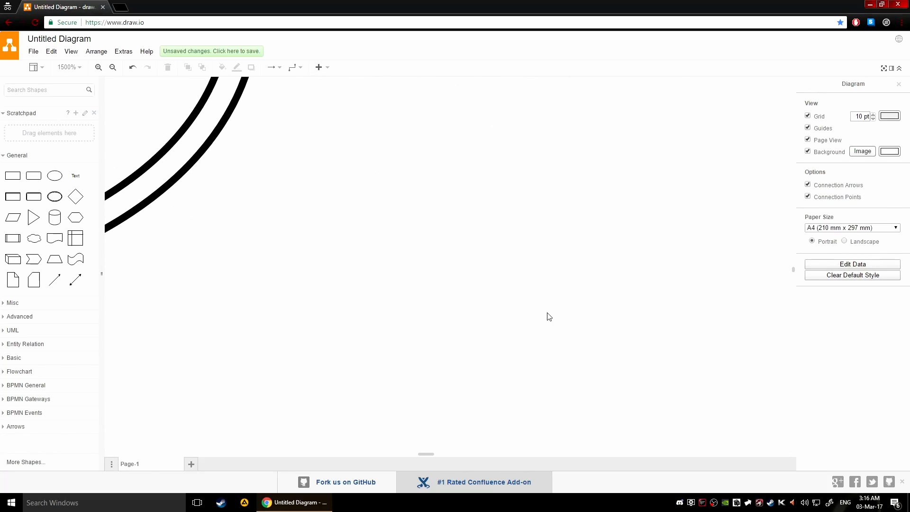
scroll(571, 303, down, 3)
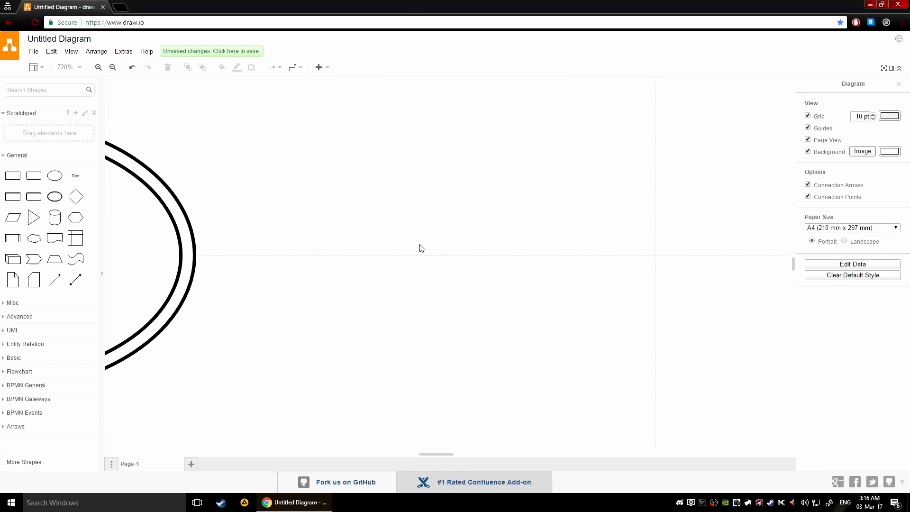
scroll(512, 182, up, 2)
scroll(398, 186, right, 2)
drag(449, 331, 481, 237)
scroll(359, 299, down, 3)
drag(337, 302, 506, 219)
scroll(431, 294, down, 2)
scroll(417, 289, down, 4)
scroll(414, 304, down, 4)
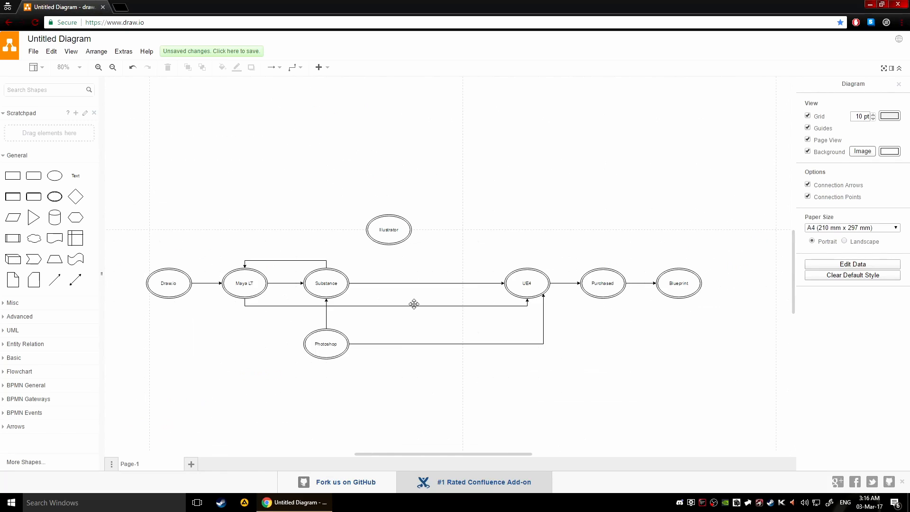
Connect Illustrator to the top of UE4 and move the Illustrator ellipse left, above Substance
scroll(434, 338, up, 2)
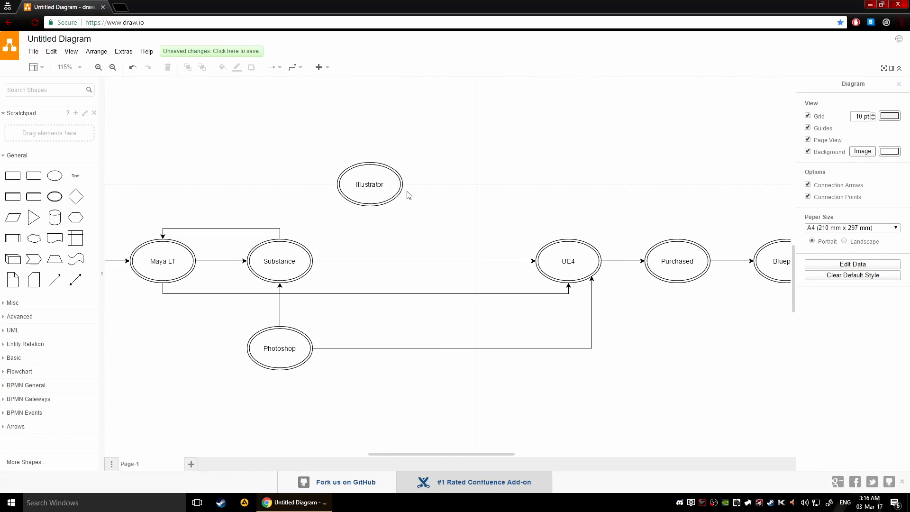
drag(403, 184, 567, 236)
click(517, 240)
drag(374, 185, 292, 191)
click(355, 220)
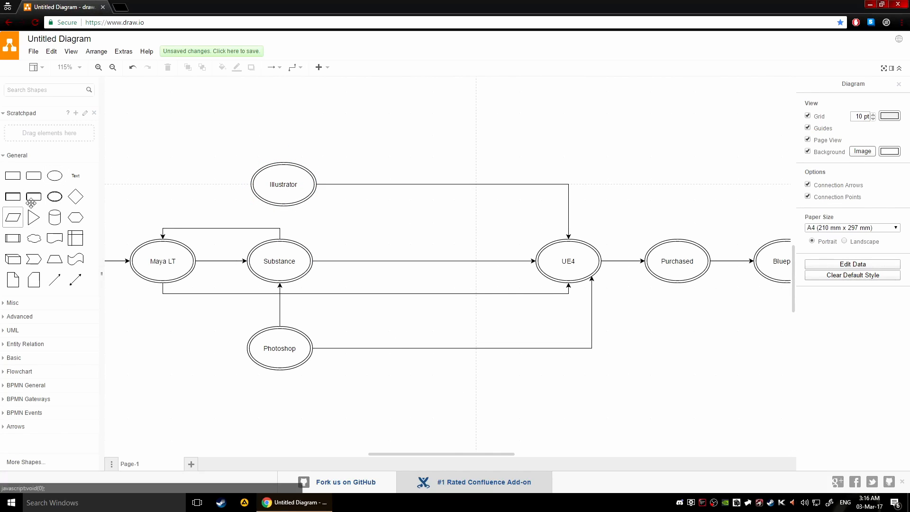
Add a plain ellipse labelled "Spriter Pro" between Illustrator and the Substance-to-UE4 arrow, and connect it to UE4
drag(54, 175, 382, 218)
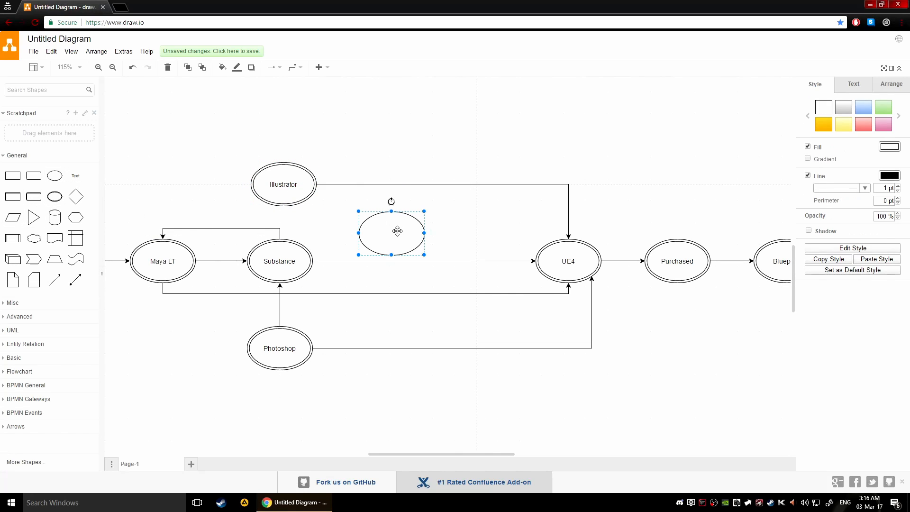
double_click(399, 232)
text(Spriter Pro)
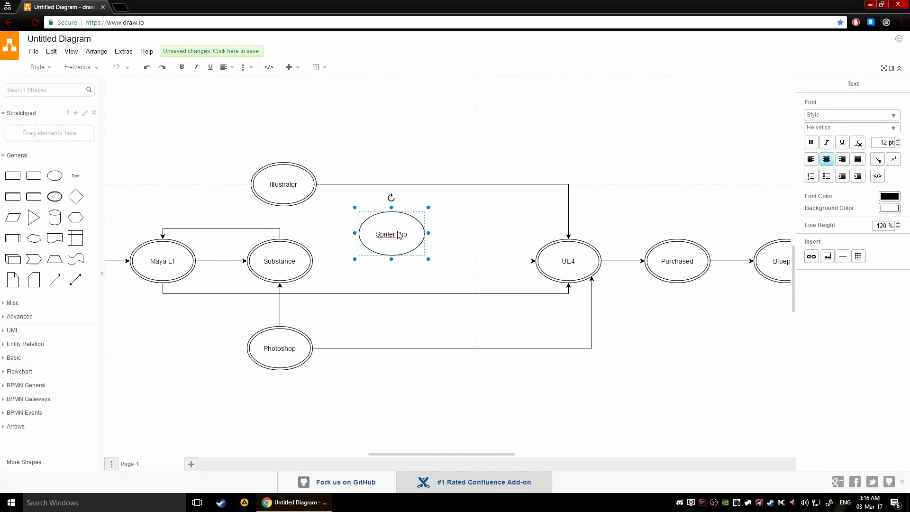
click(450, 372)
drag(422, 234, 545, 244)
click(590, 378)
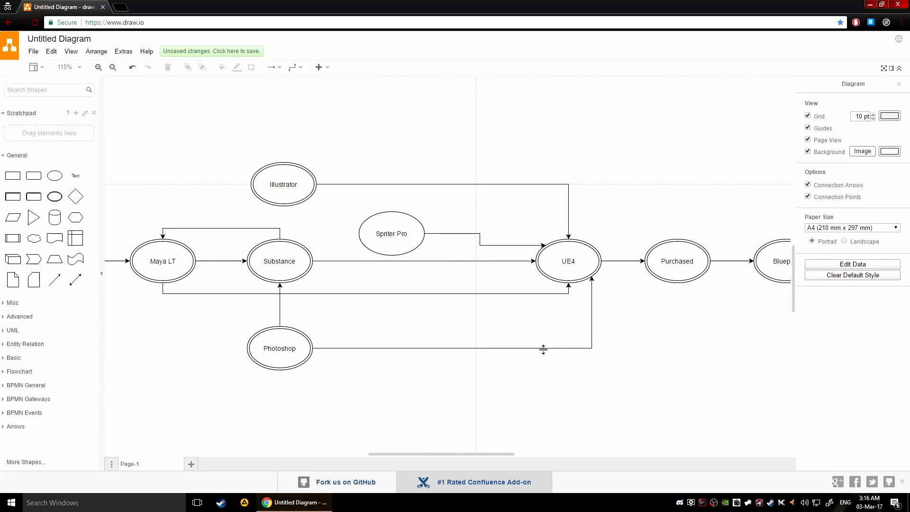
Review the tool ellipses and the arrows linking Draw.io, Maya LT, Substance, Photoshop, Illustrator and Spriter Pro to UE4
click(401, 230)
click(447, 415)
click(285, 351)
click(294, 186)
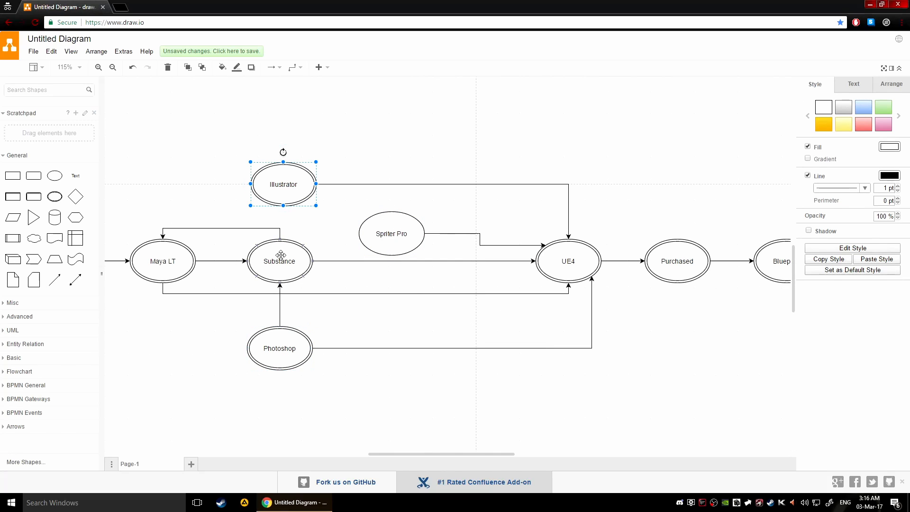
click(282, 255)
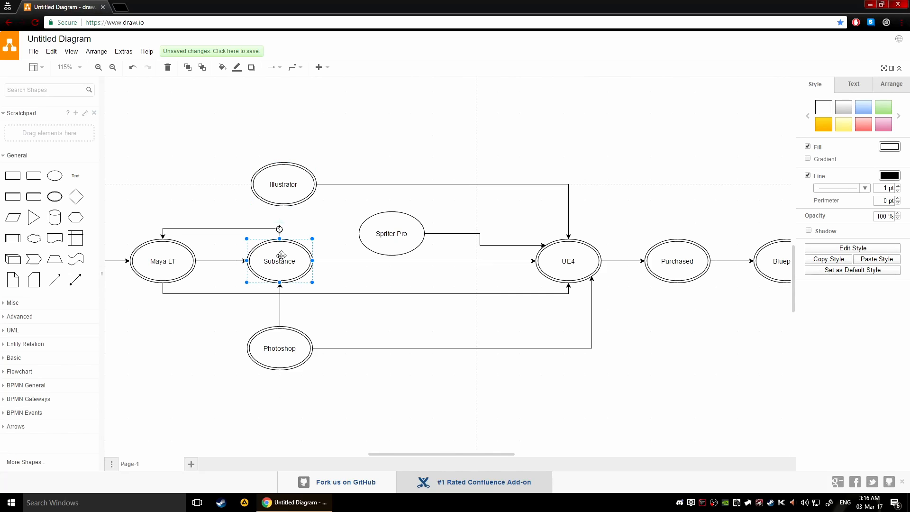
click(322, 322)
scroll(485, 336, left, 4)
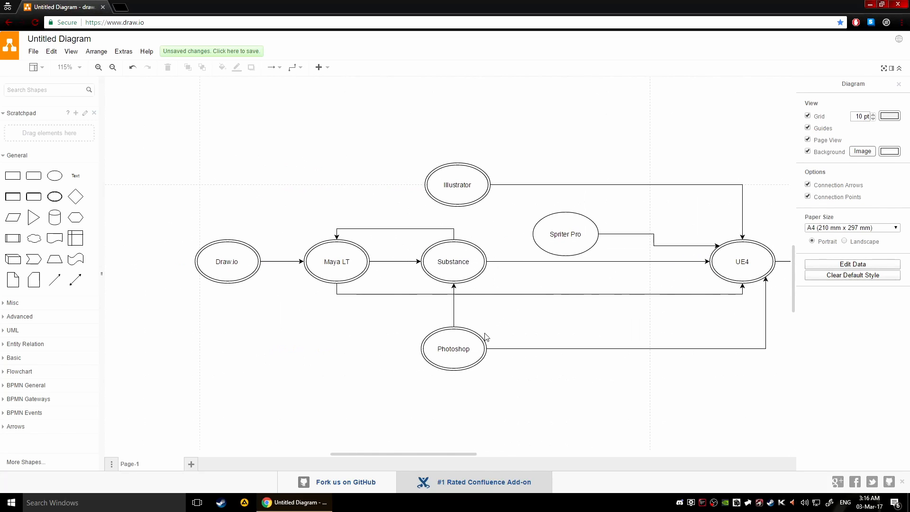
click(331, 265)
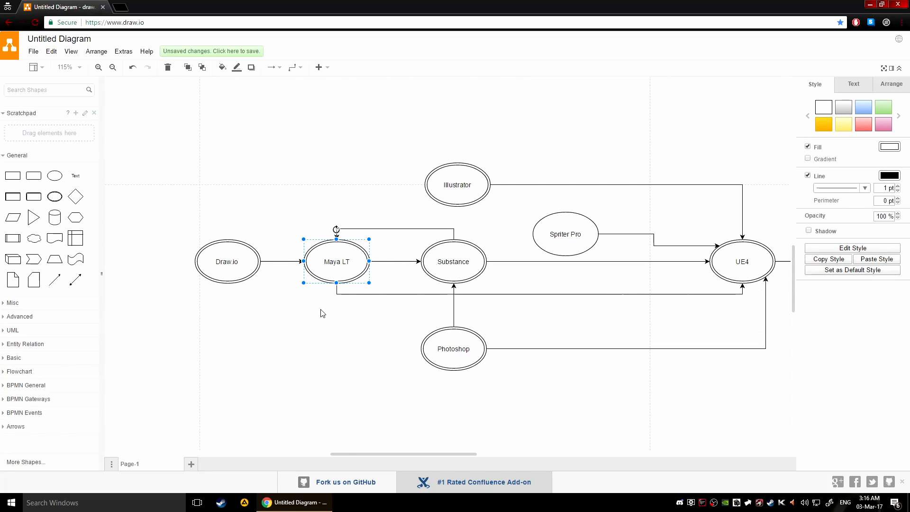
scroll(545, 280, right, 5)
scroll(532, 266, down, 1)
scroll(427, 279, left, 5)
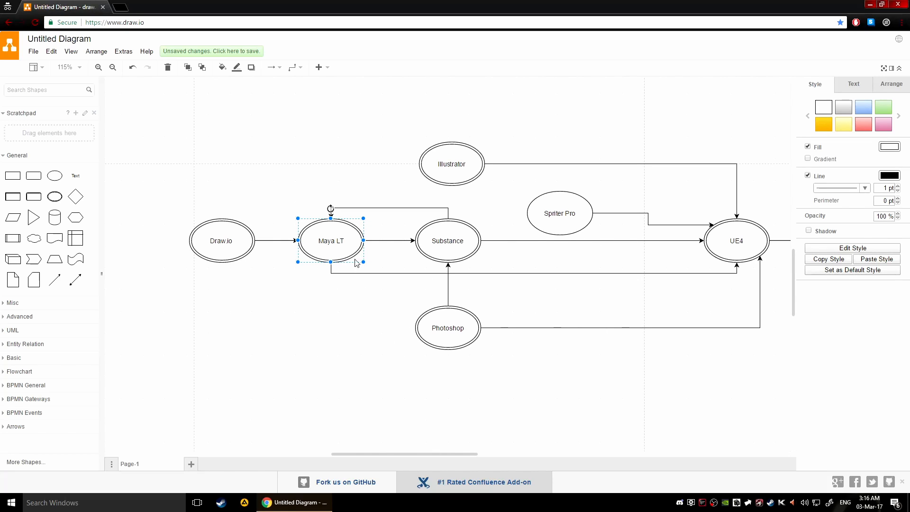
click(319, 333)
scroll(474, 318, right, 3)
scroll(474, 317, up, 1)
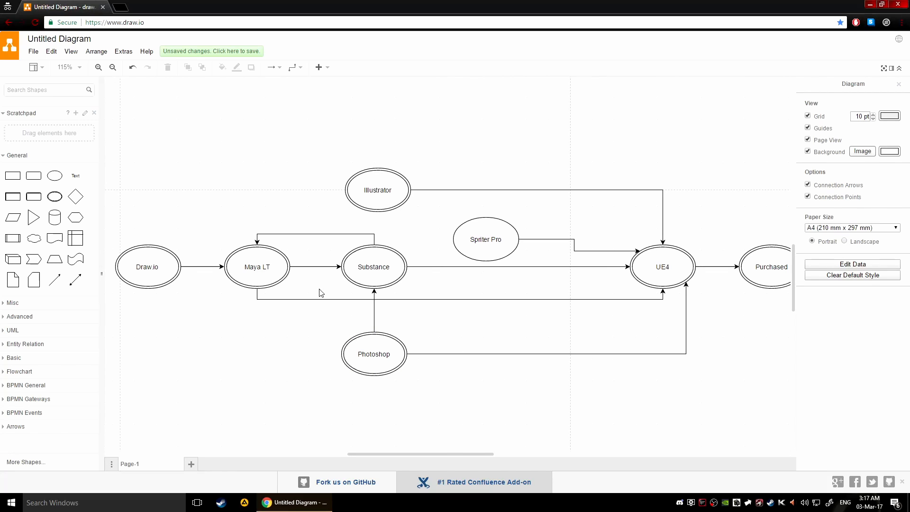
click(262, 274)
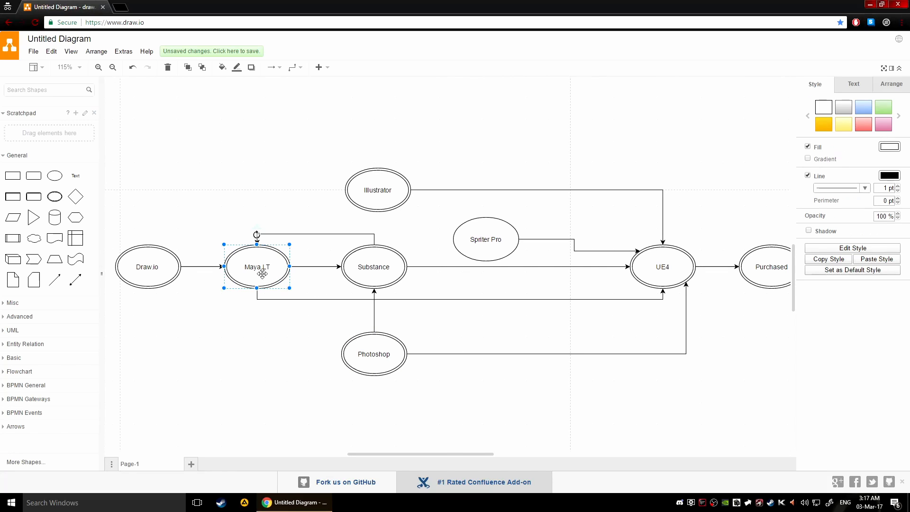
click(521, 312)
drag(588, 332, 524, 345)
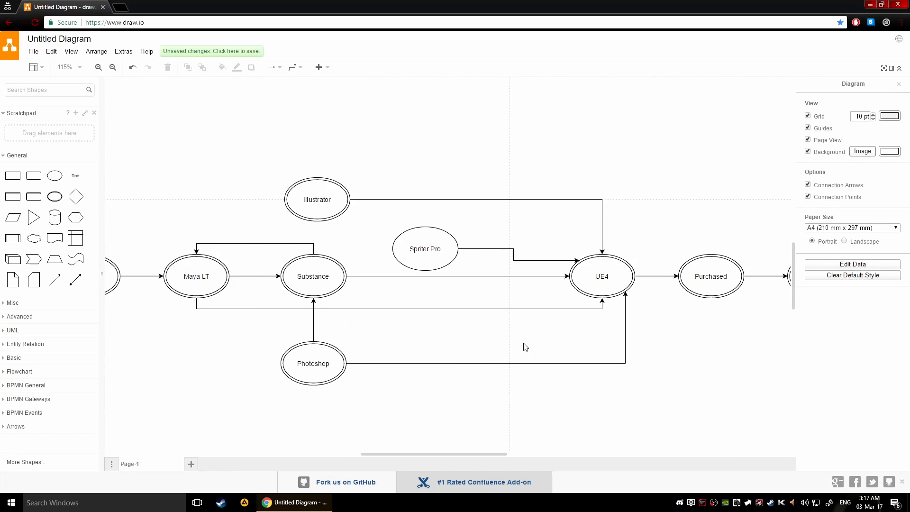
Extend the label of the Purchased ellipse to read "Purchased Audio"
click(594, 278)
click(600, 331)
drag(614, 336, 445, 327)
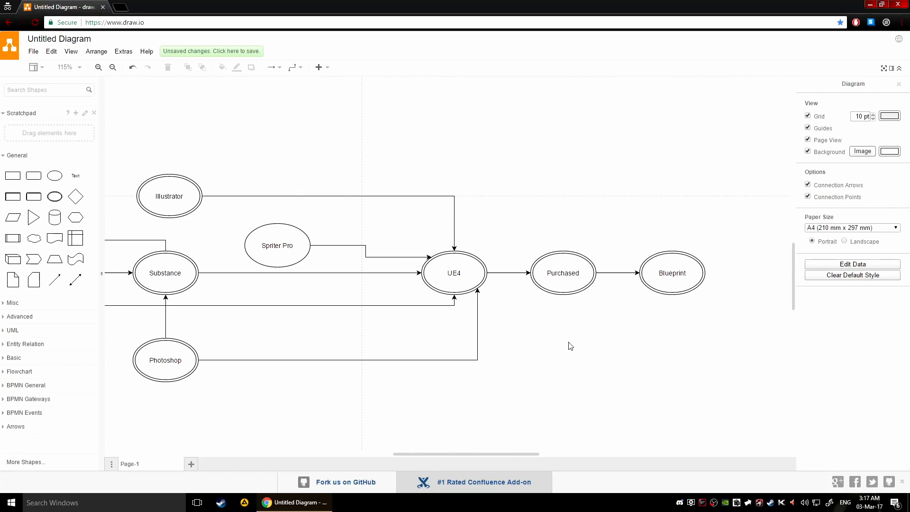
drag(609, 353, 476, 328)
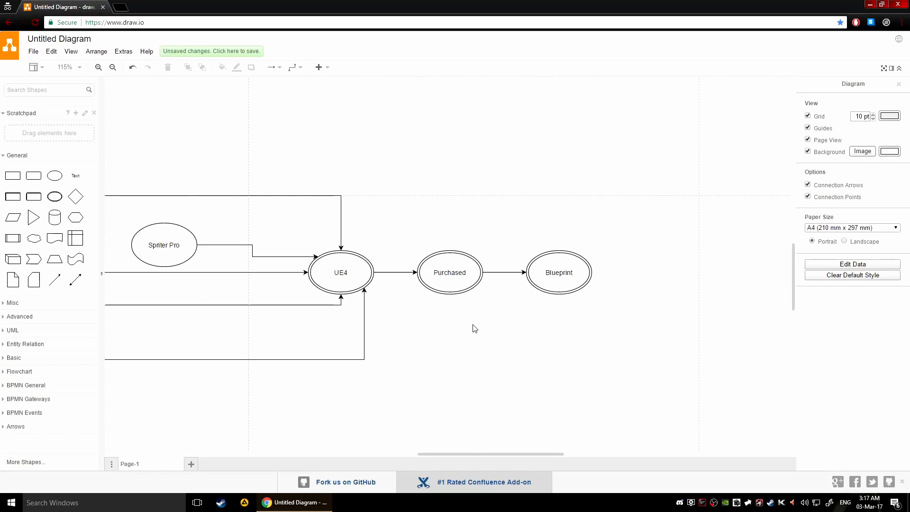
click(439, 276)
drag(485, 184, 450, 242)
scroll(449, 242, up, 3)
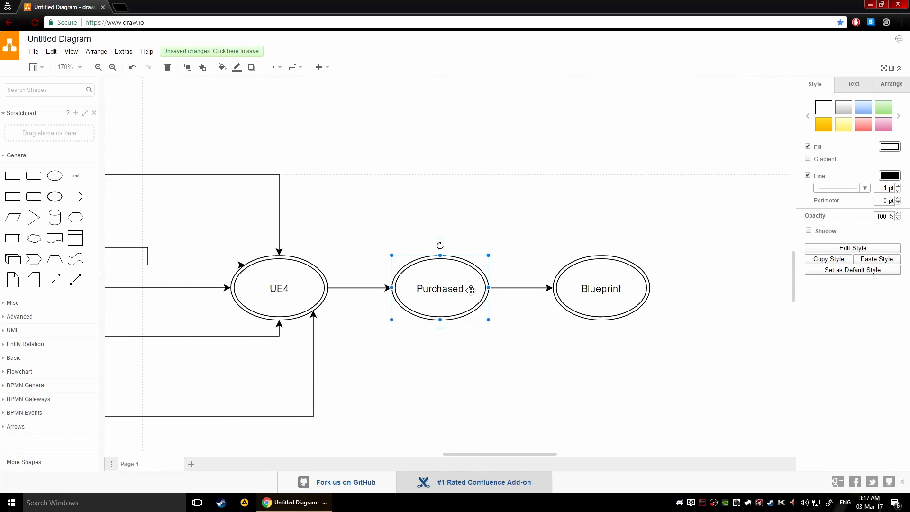
double_click(471, 291)
click(464, 290)
text(Audio)
click(526, 313)
click(526, 313)
Replace the arrow between UE4 and Purchased Audio with one pointing from Purchased Audio to UE4
scroll(415, 358, down, 1)
drag(406, 345, 446, 330)
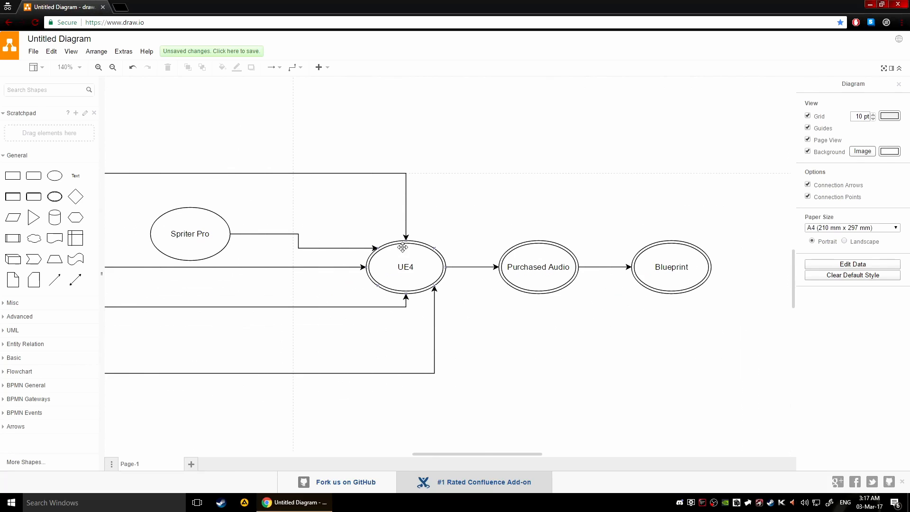
click(491, 267)
key(Delete)
drag(496, 269, 446, 267)
Remove the arrow between Purchased Audio and Blueprint, and move the Blueprint ellipse just below Purchased Audio
click(625, 267)
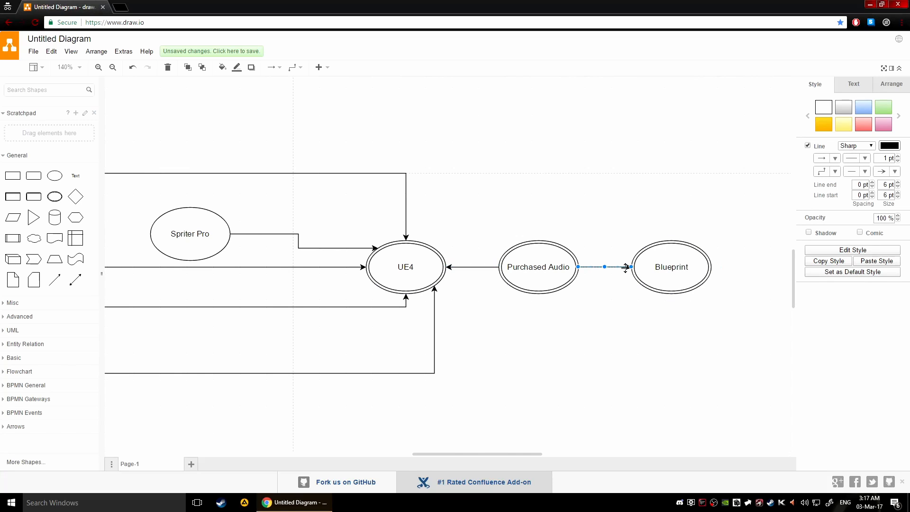
drag(638, 267, 549, 336)
key(Escape)
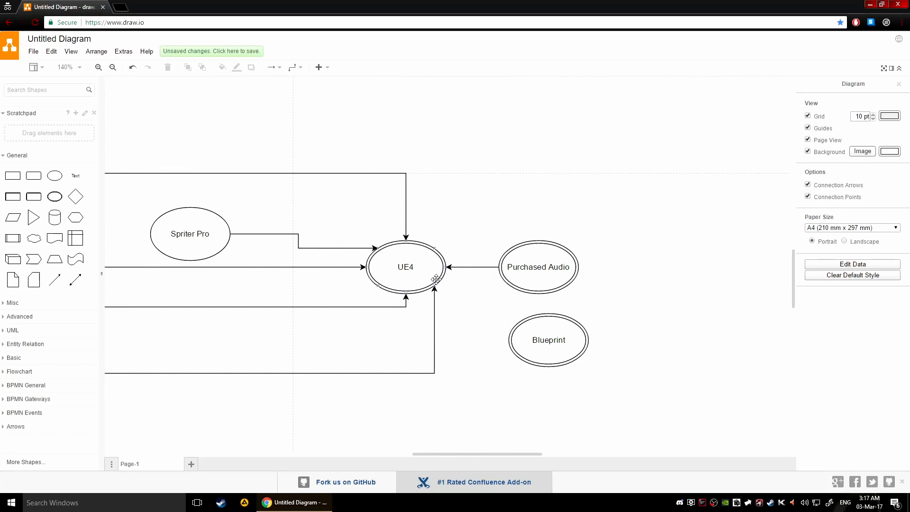
Connect the lower-left edge of UE4 to the top of Blueprint, routing the arrow beneath Purchased Audio
click(419, 291)
click(418, 301)
drag(389, 297, 550, 314)
drag(464, 285, 462, 300)
click(481, 339)
click(460, 307)
click(478, 364)
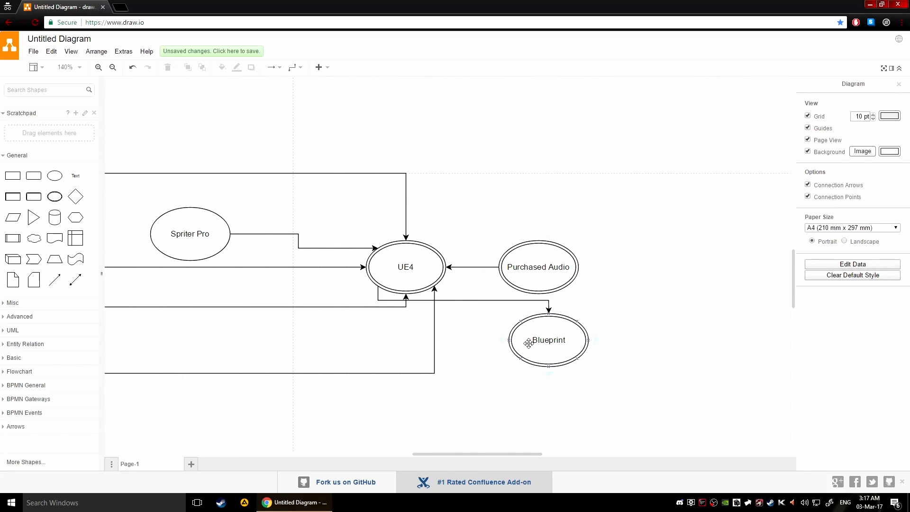
Draw an arrow from UE4's upper-right edge to an empty spot above and to the right of Purchased Audio
scroll(492, 273, down, 5)
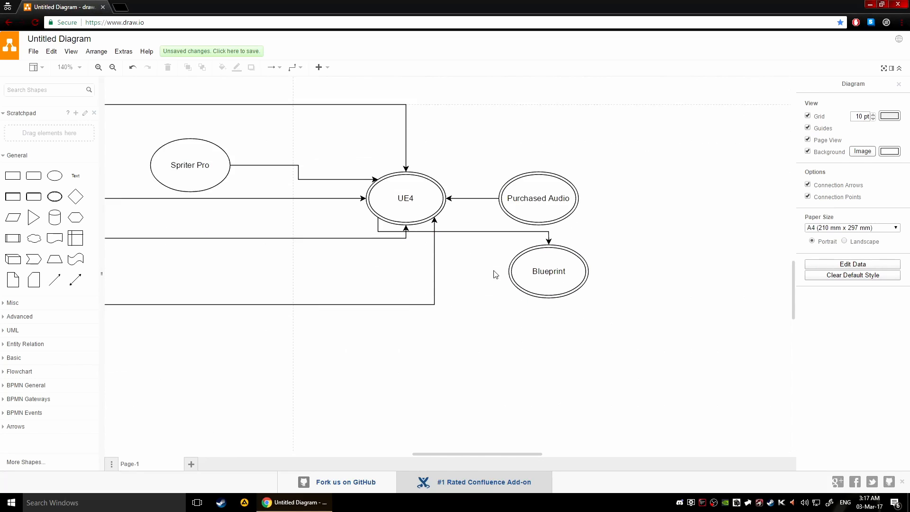
scroll(490, 268, down, 4)
drag(431, 240, 469, 335)
scroll(476, 312, up, 2)
drag(463, 295, 344, 326)
scroll(522, 305, up, 3)
drag(286, 195, 496, 148)
scroll(518, 295, up, 3)
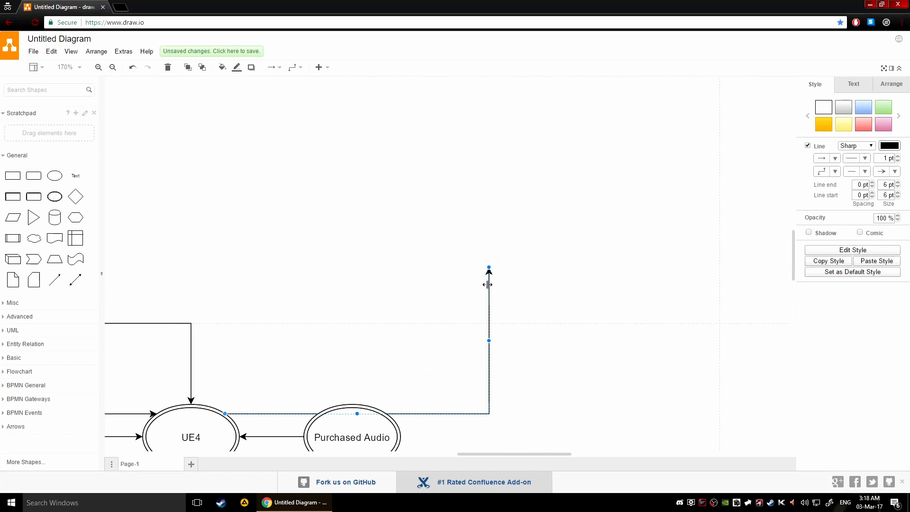
Duplicate the UE4 ellipse, move the copy to the free arrow's tip and relabel it "Steam"
click(194, 432)
key(ctrl+d)
drag(201, 430, 491, 232)
double_click(491, 232)
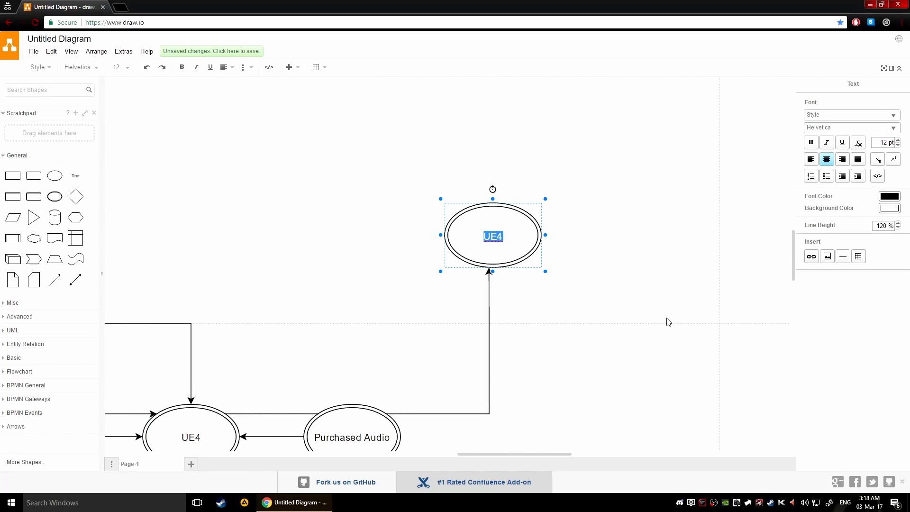
text(Steam)
click(667, 319)
drag(510, 243, 500, 242)
click(504, 301)
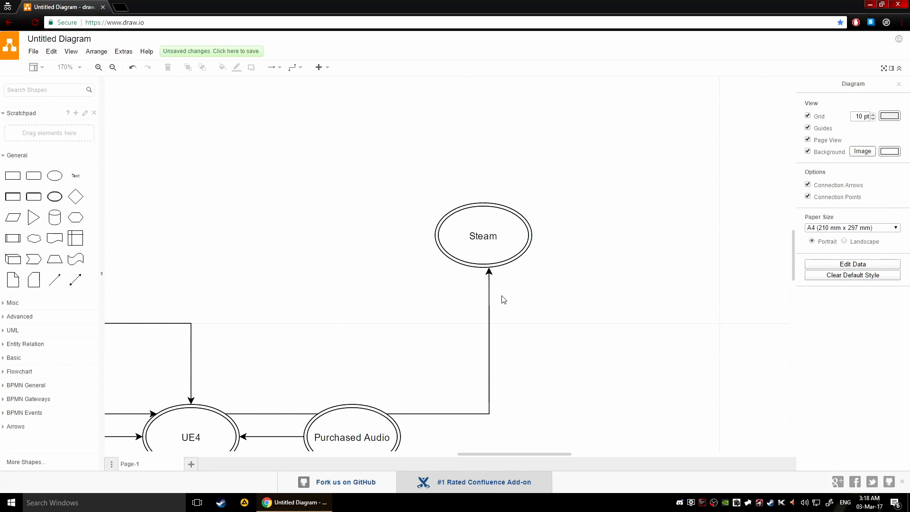
Try to align the loose arrow with the bottom of Steam, and delete the arrow
drag(490, 282, 481, 292)
click(493, 313)
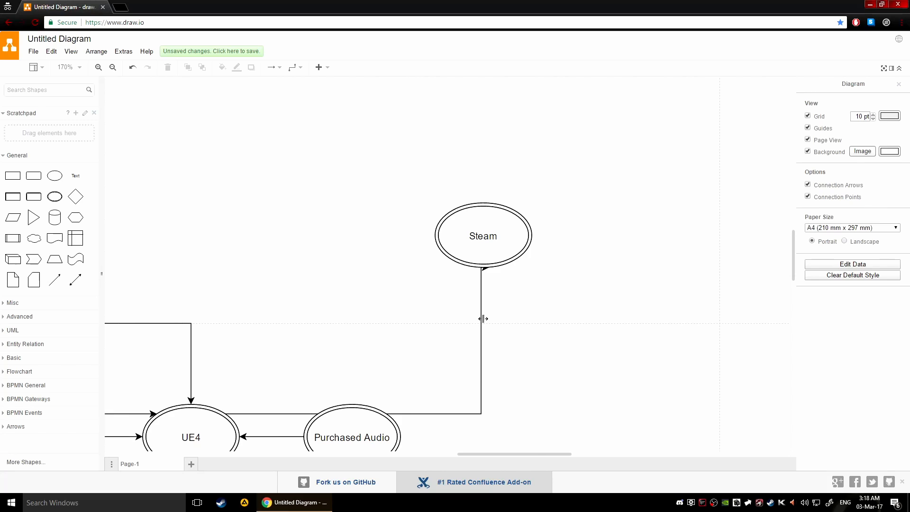
click(482, 320)
key(Delete)
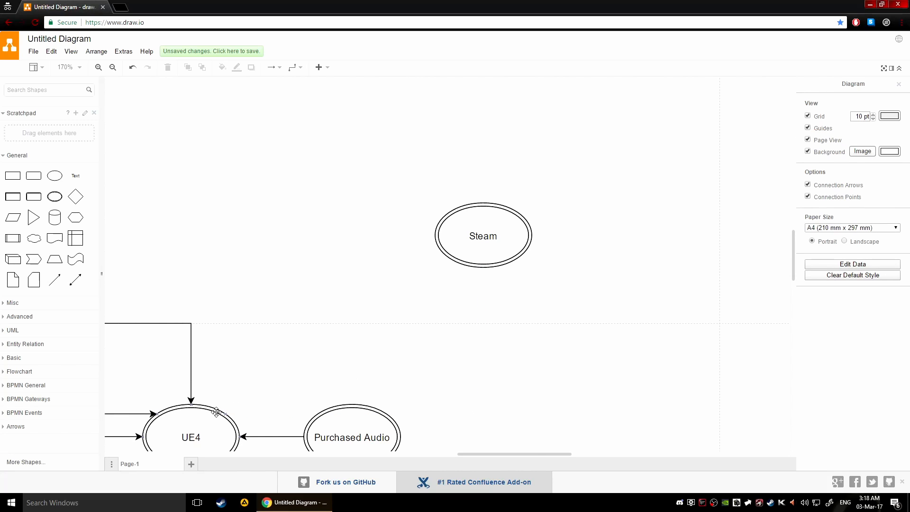
Connect UE4's upper-right edge to the bottom of Steam and route the arrow's horizontal segment above Purchased Audio
drag(221, 412, 484, 269)
click(522, 350)
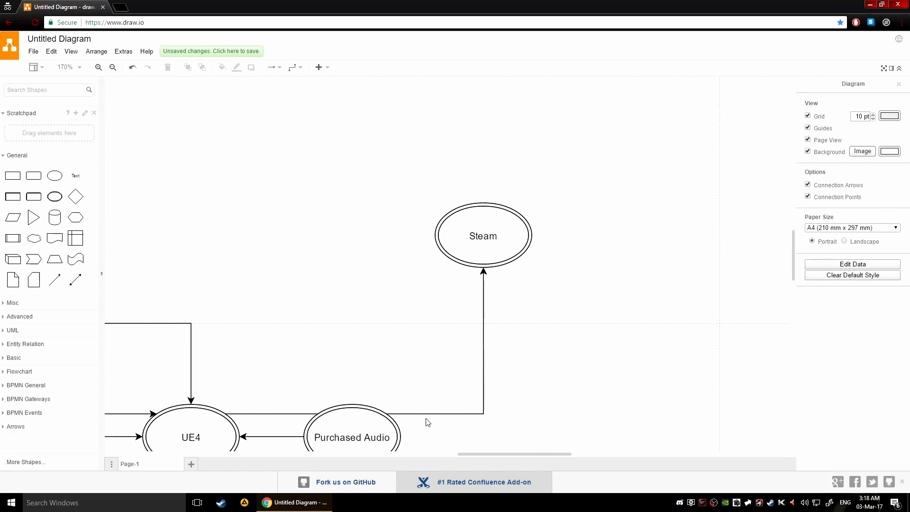
drag(424, 414, 425, 372)
click(568, 385)
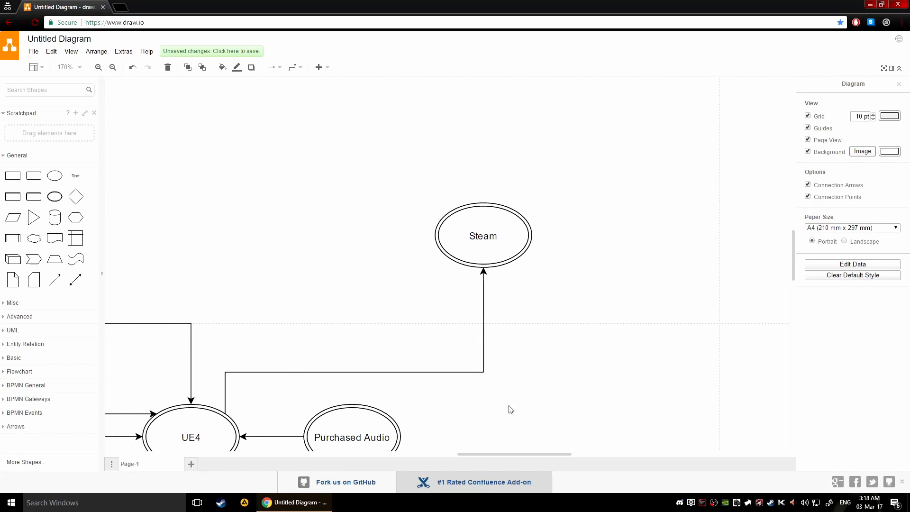
Review the whole diagram from Draw.io to Steam, including how UE4, Purchased Audio and Blueprint are linked
scroll(539, 384, down, 3)
scroll(537, 384, down, 1)
drag(445, 288, 623, 226)
click(582, 209)
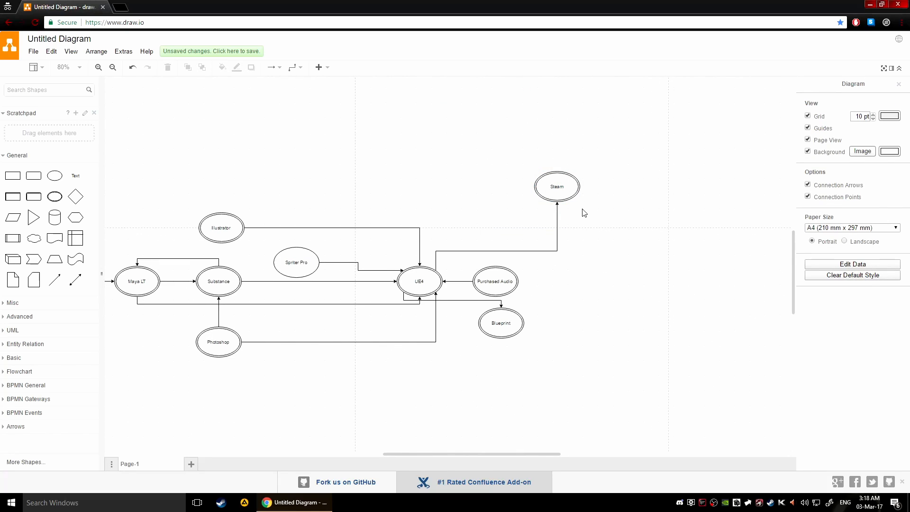
click(421, 281)
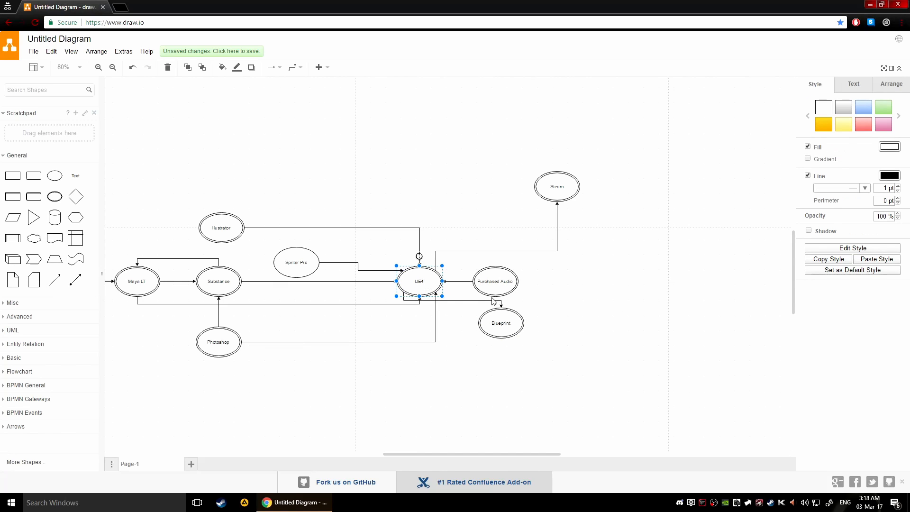
click(586, 310)
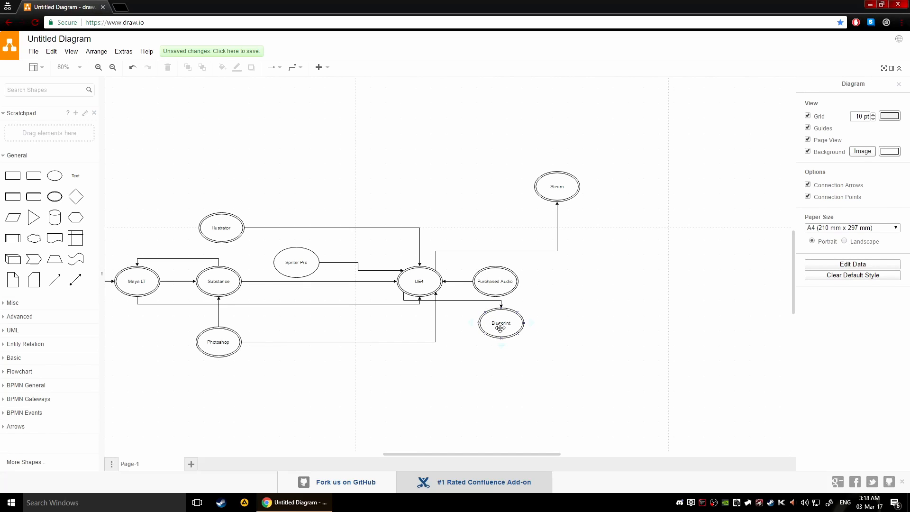
drag(362, 351, 540, 341)
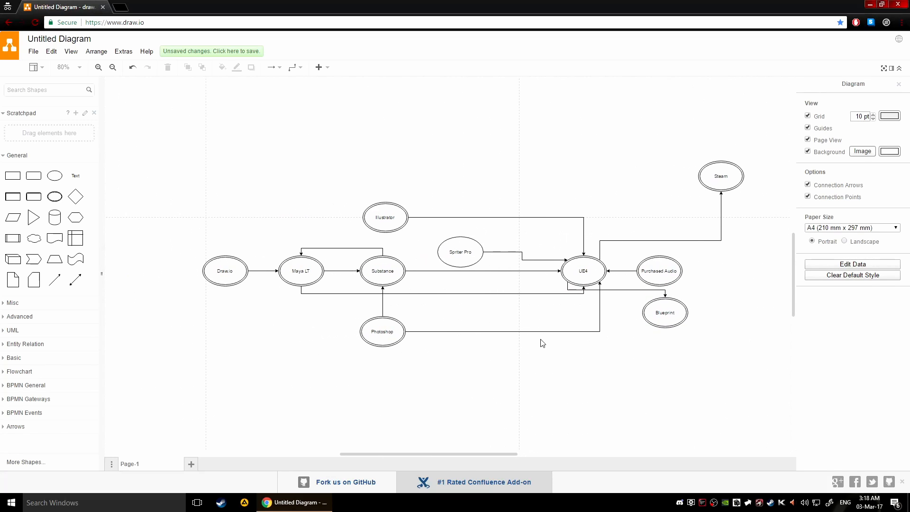
Look at the desktop shortcuts for Photoshop and Maya LT 2017, and return to the diagram
click(870, 5)
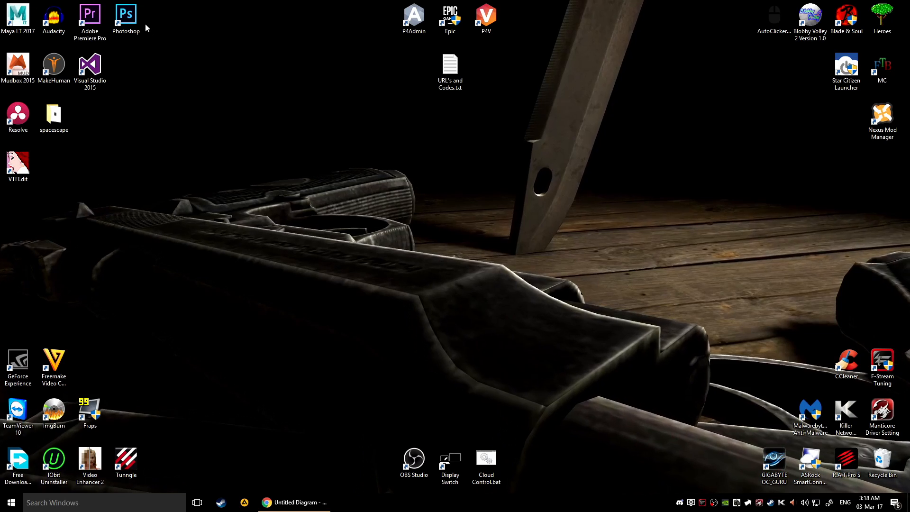
click(129, 20)
click(18, 18)
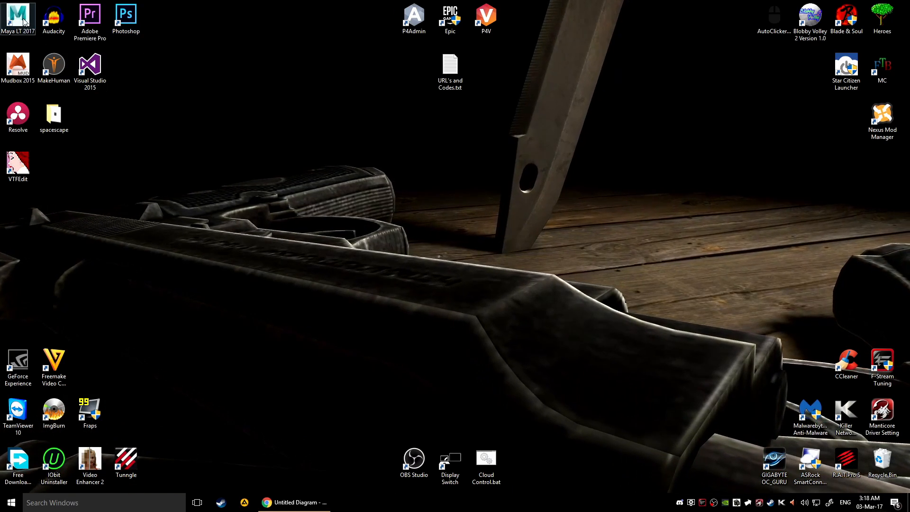
click(285, 224)
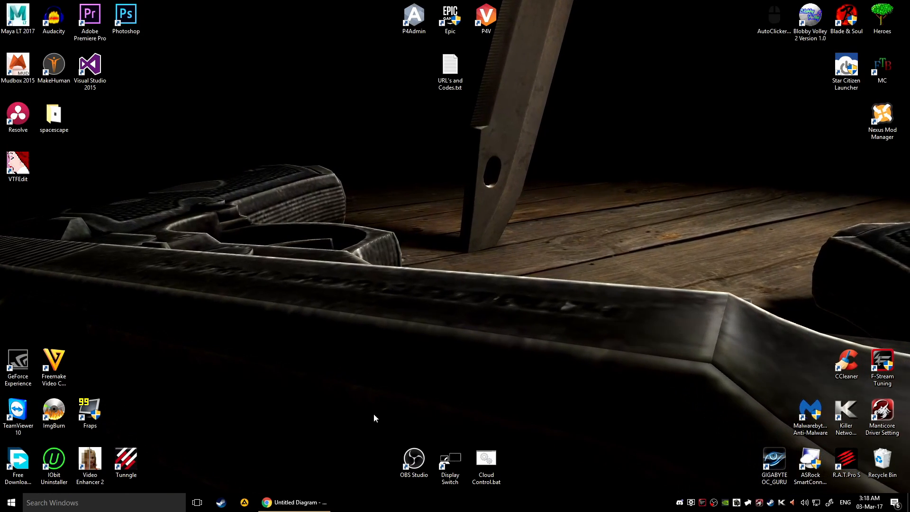
click(291, 511)
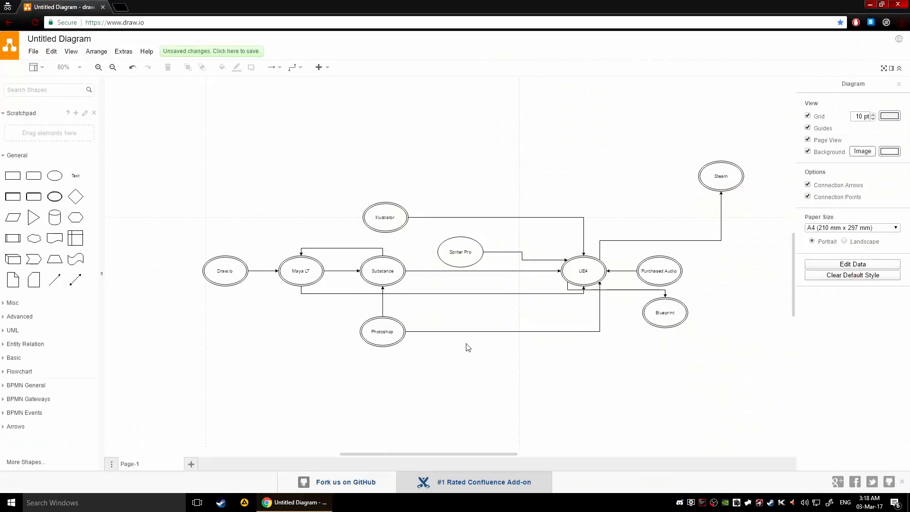
Add a diamond over UE4 and enlarge it to cover UE4, Purchased Audio and Blueprint
scroll(450, 233, down, 4)
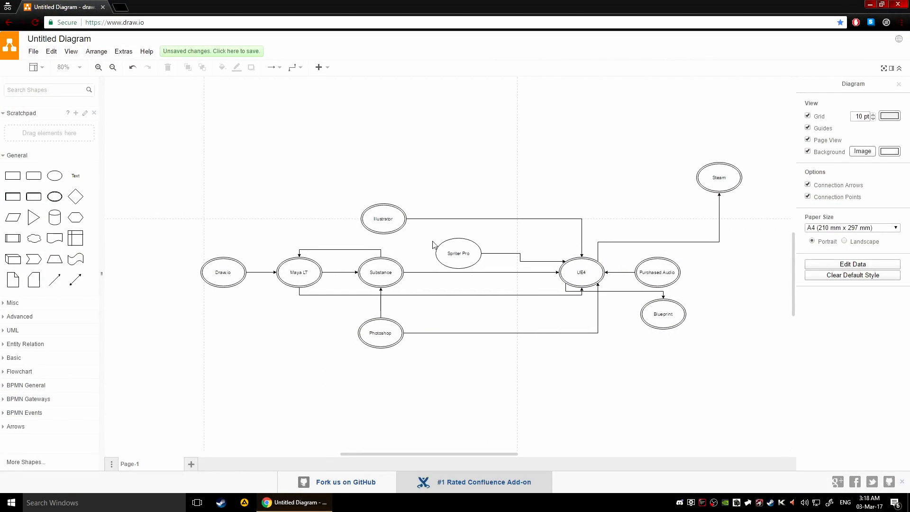
scroll(398, 233, up, 5)
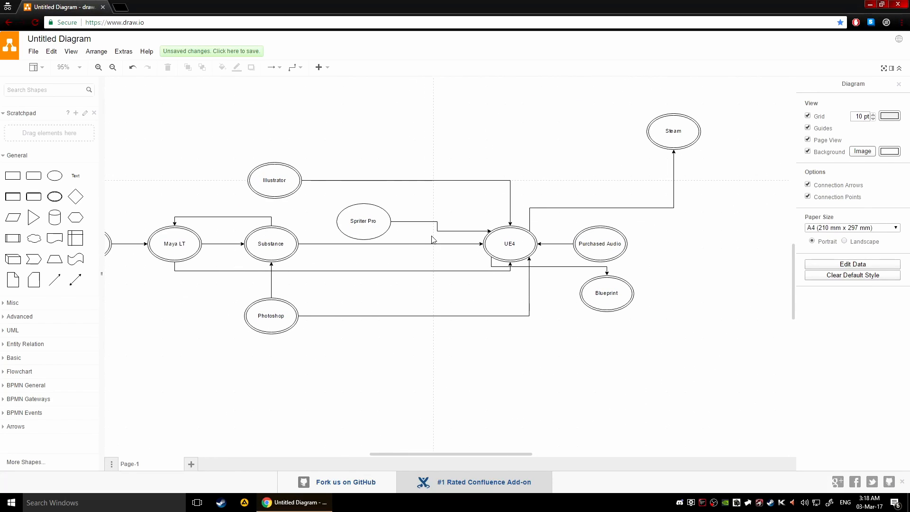
mouse_move(57, 212)
mouse_move(74, 198)
drag(75, 198, 681, 177)
drag(440, 296, 436, 249)
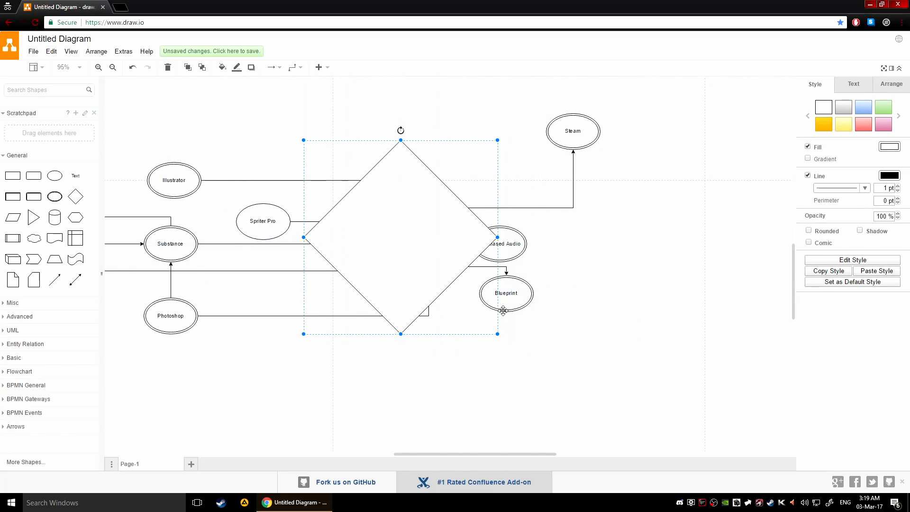
drag(497, 333, 685, 413)
drag(466, 277, 480, 277)
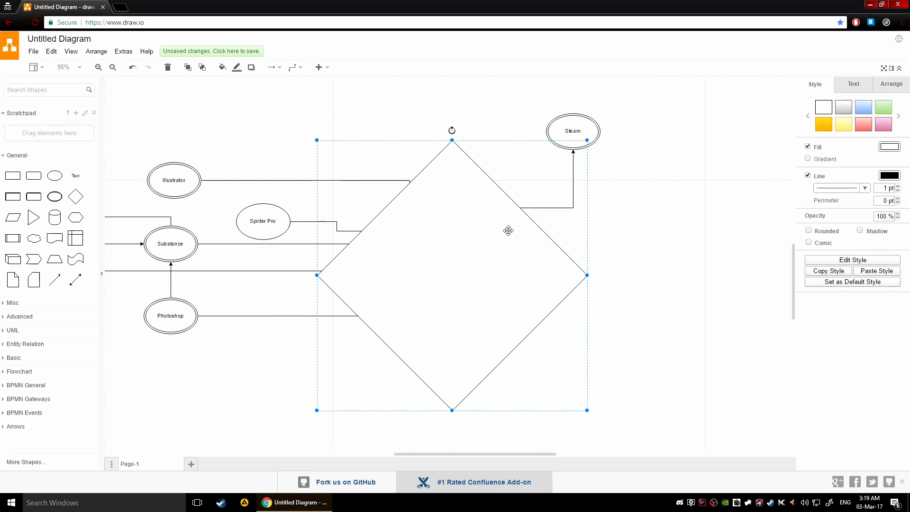
Send the large diamond behind the ellipses and arrows, and give it the grey gradient style
right_click(446, 240)
click(502, 338)
drag(459, 325, 460, 320)
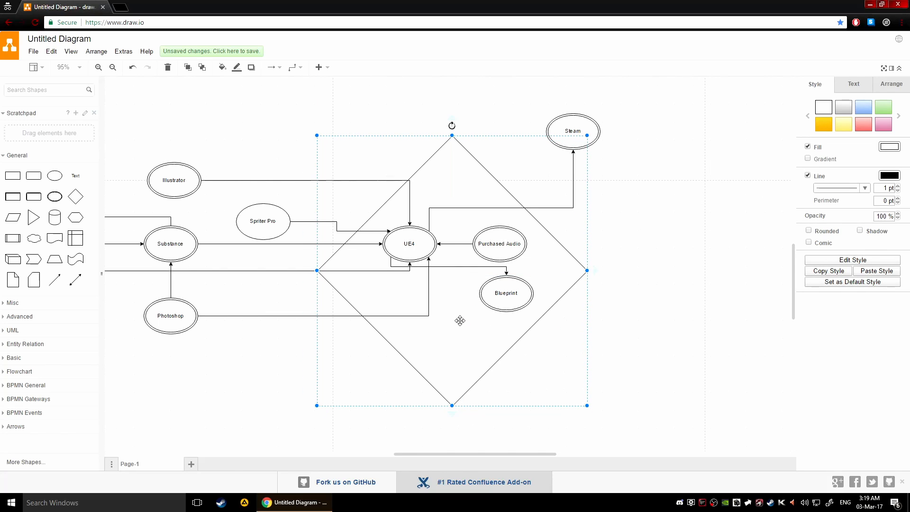
click(847, 111)
drag(463, 340, 460, 333)
click(620, 349)
Duplicate the grey diamond and move the copy over Maya LT, Substance, Illustrator, Photoshop and Spriter Pro
scroll(648, 274, down, 4)
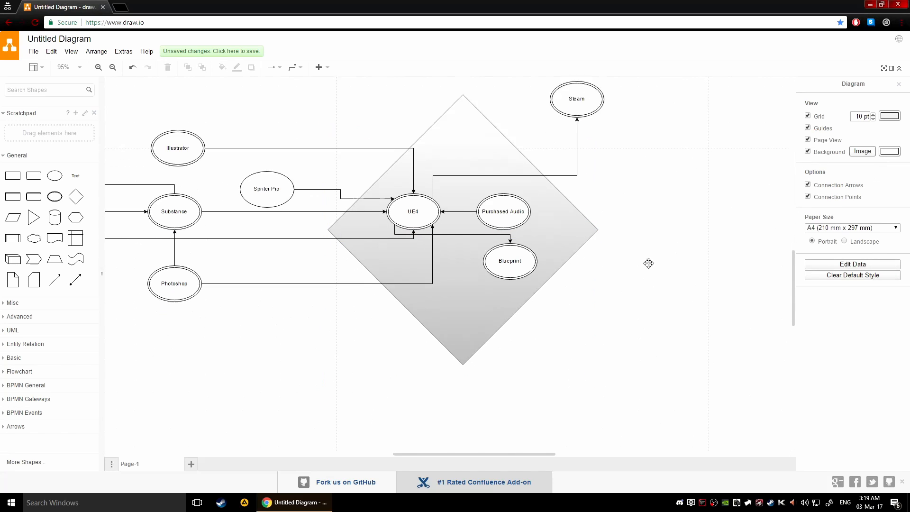
scroll(561, 239, down, 3)
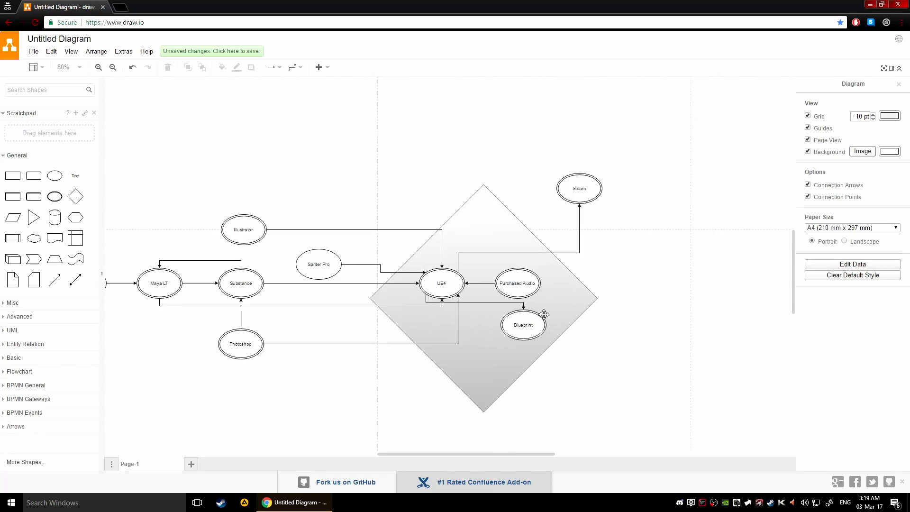
scroll(540, 309, up, 2)
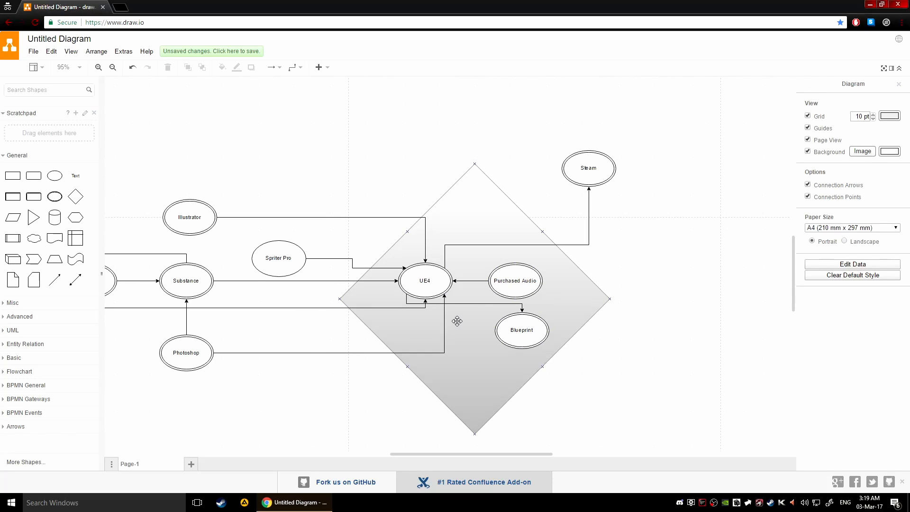
drag(315, 318, 461, 262)
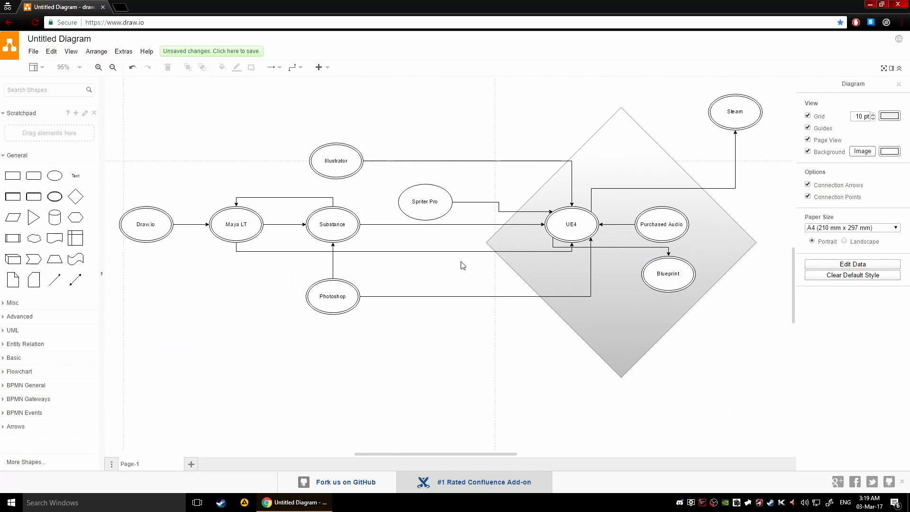
click(503, 239)
key(ctrl+d)
drag(587, 268, 375, 285)
Send the copied diamond to the back and shift it slightly left and down to centre it around Substance
right_click(351, 250)
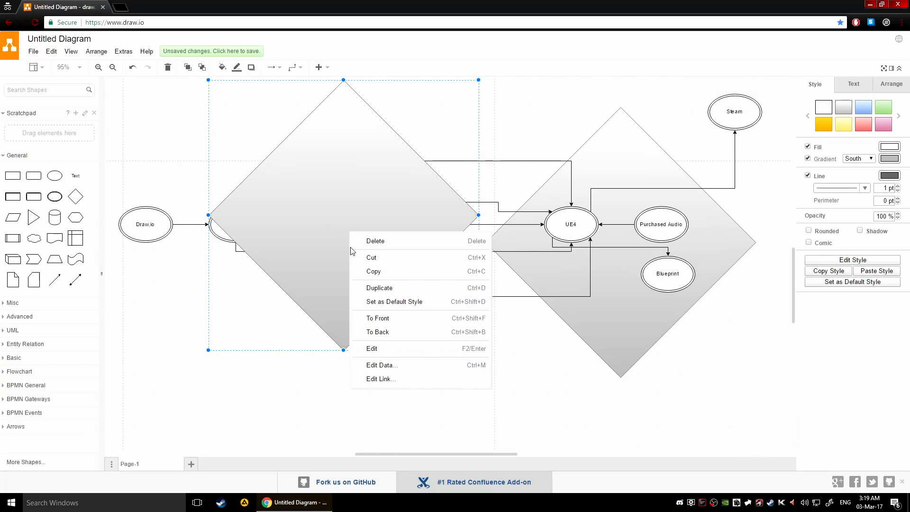
click(407, 333)
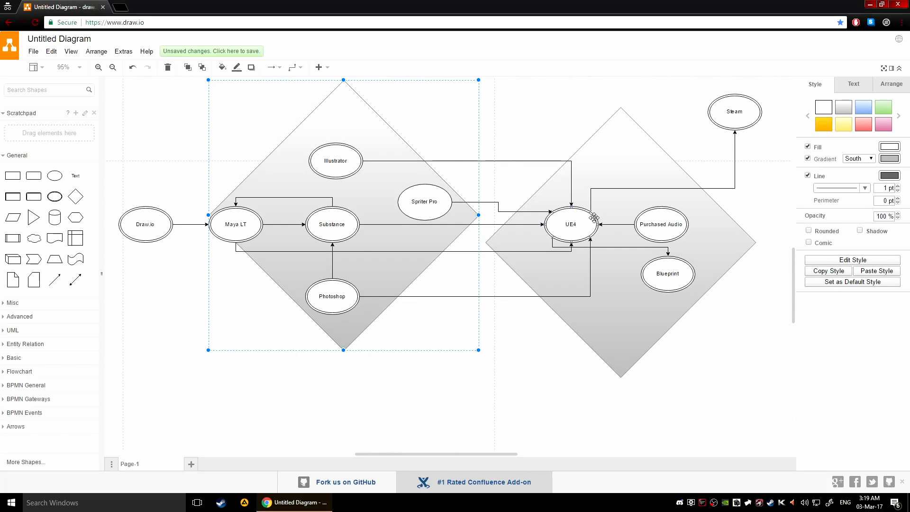
mouse_move(374, 268)
mouse_down()
mouse_move(366, 281)
mouse_move(349, 262)
mouse_move(368, 269)
mouse_up()
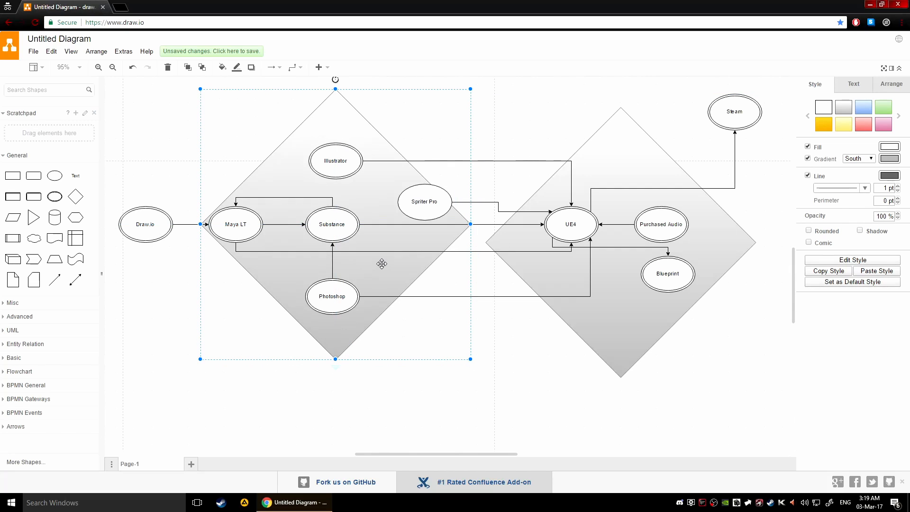